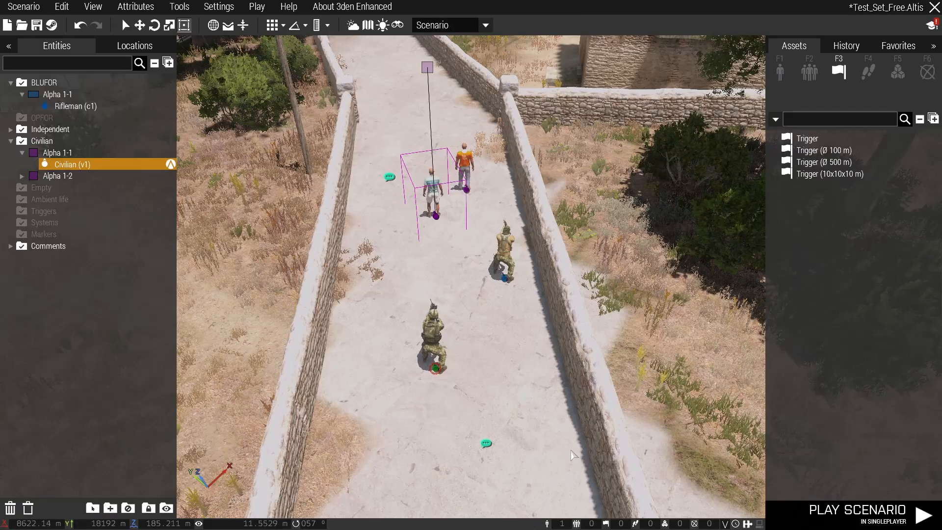
Look over the two soldiers and the two civilians placed on the walled road.
{"action": "left_click_drag", "start_coordinate": [474, 290], "coordinate": [396, 387]}
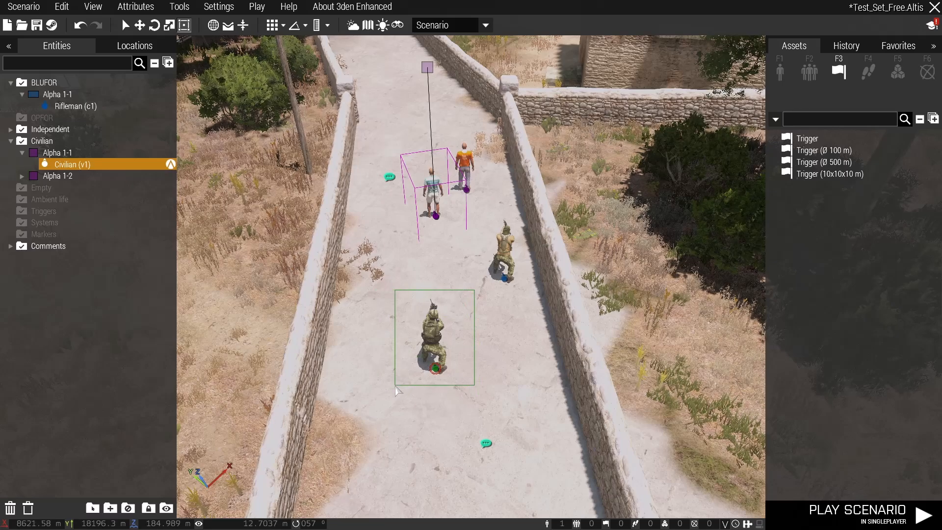
{"action": "left_click_drag", "start_coordinate": [396, 387], "coordinate": [396, 388]}
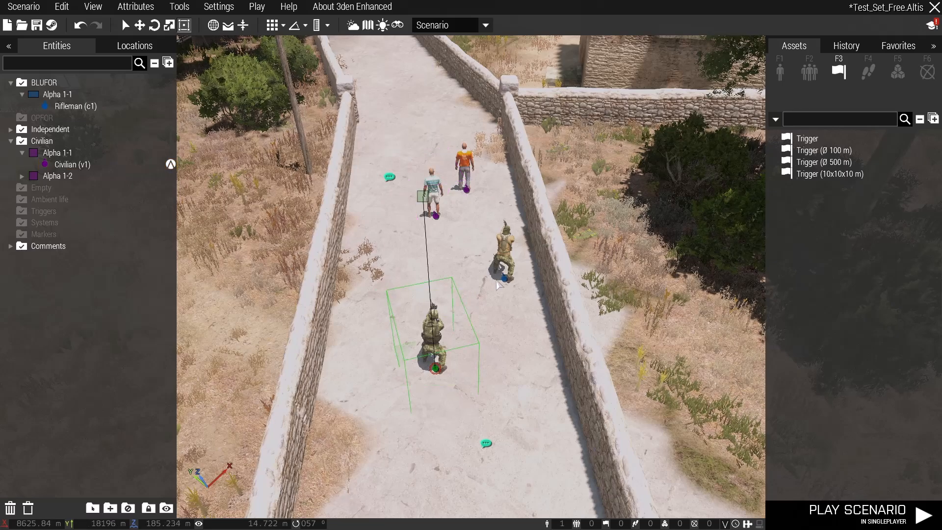
{"action": "left_click", "coordinate": [503, 258]}
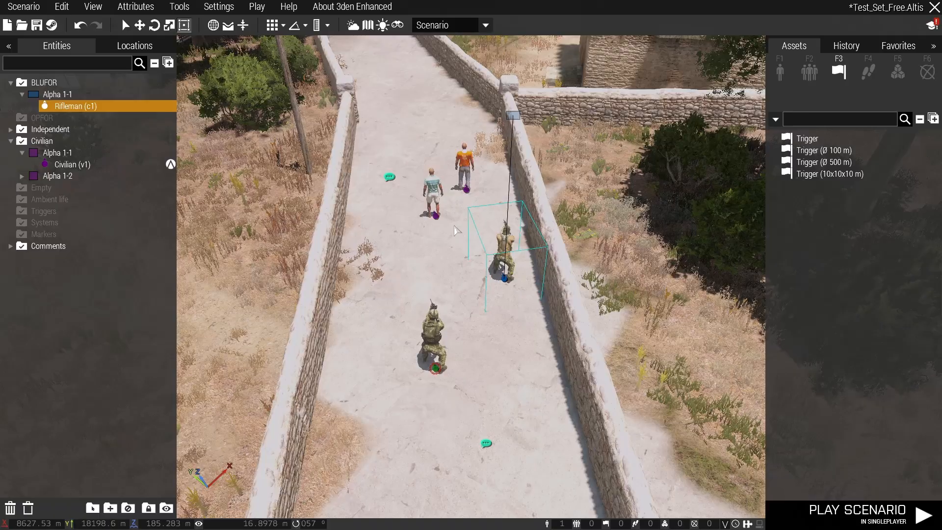
{"action": "left_click_drag", "start_coordinate": [493, 133], "coordinate": [499, 158]}
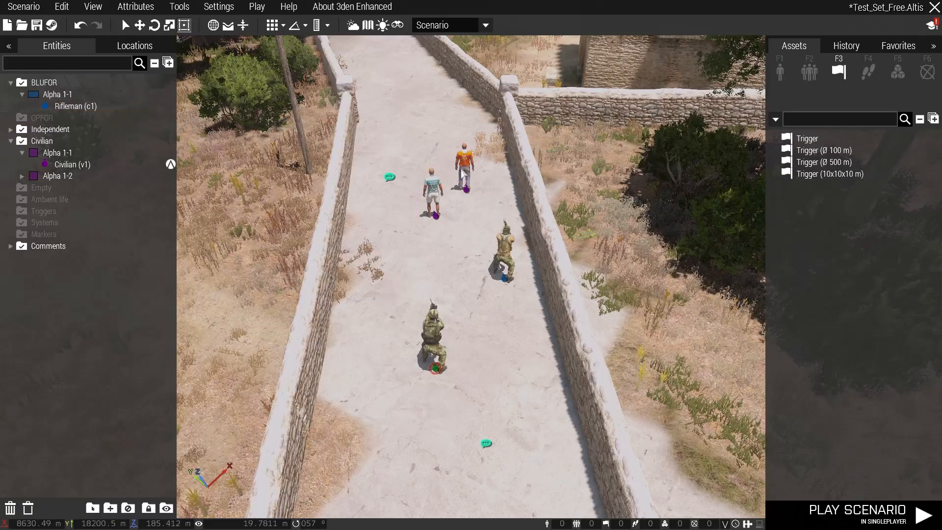
{"action": "scroll", "coordinate": [437, 216], "scroll_direction": "up", "scroll_amount": 2}
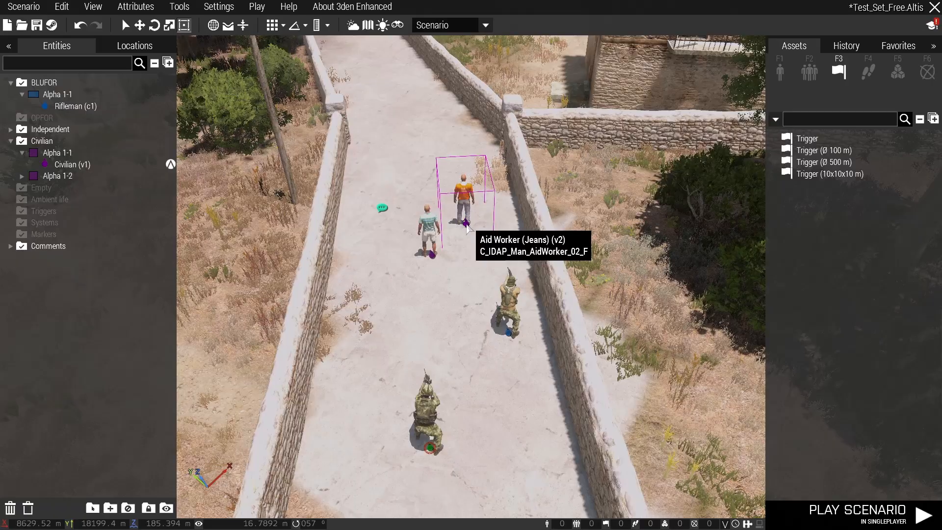
{"action": "key", "text": "d"}
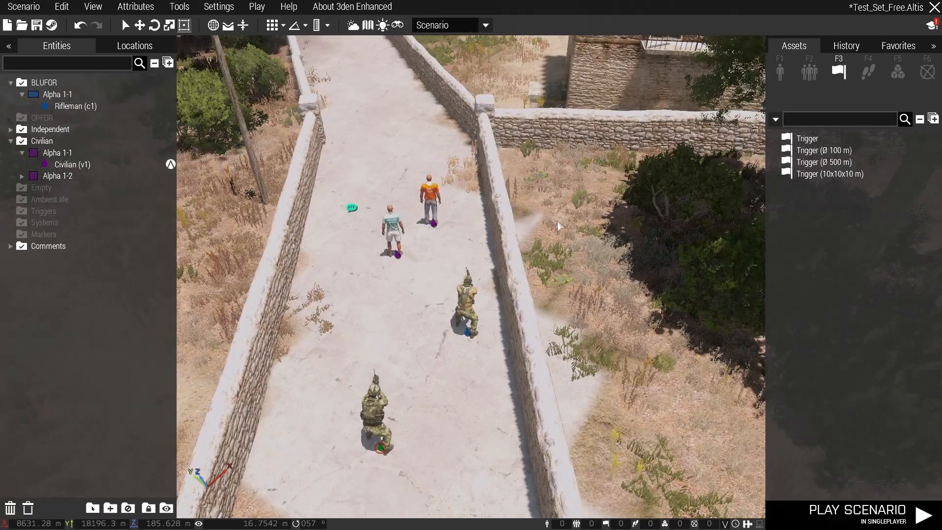
{"action": "key", "text": "a"}
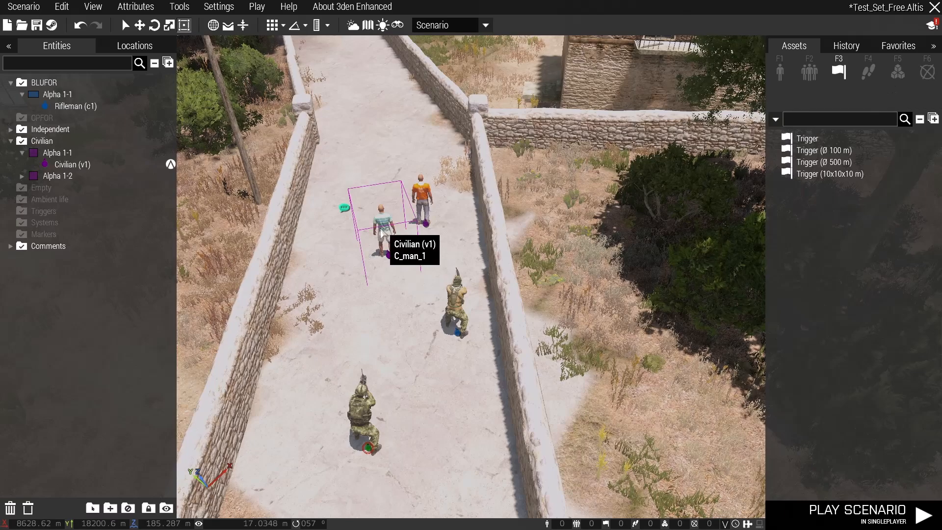
Copy "[v1, true] call ace_captives_fnc_setHandcuffed;" from the comment beside the civilians into the Init of civilian v1.
{"action": "double_click", "coordinate": [343, 209]}
{"action": "left_click_drag", "start_coordinate": [460, 103], "coordinate": [336, 107]}
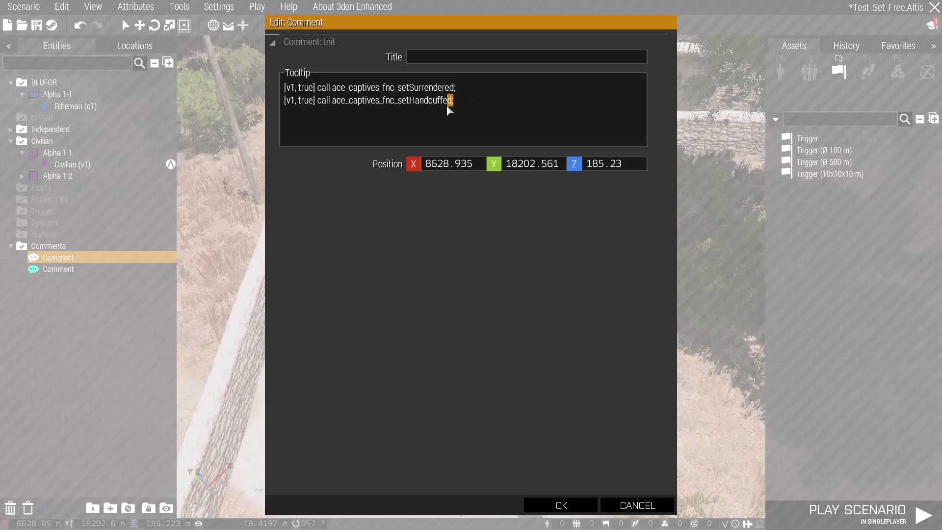
{"action": "left_click_drag", "start_coordinate": [447, 109], "coordinate": [332, 110]}
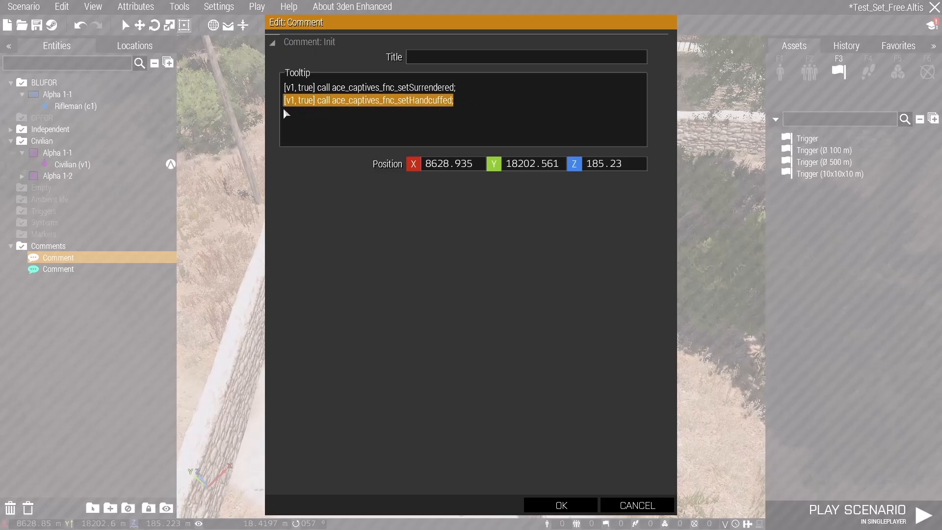
{"action": "left_click", "coordinate": [559, 506]}
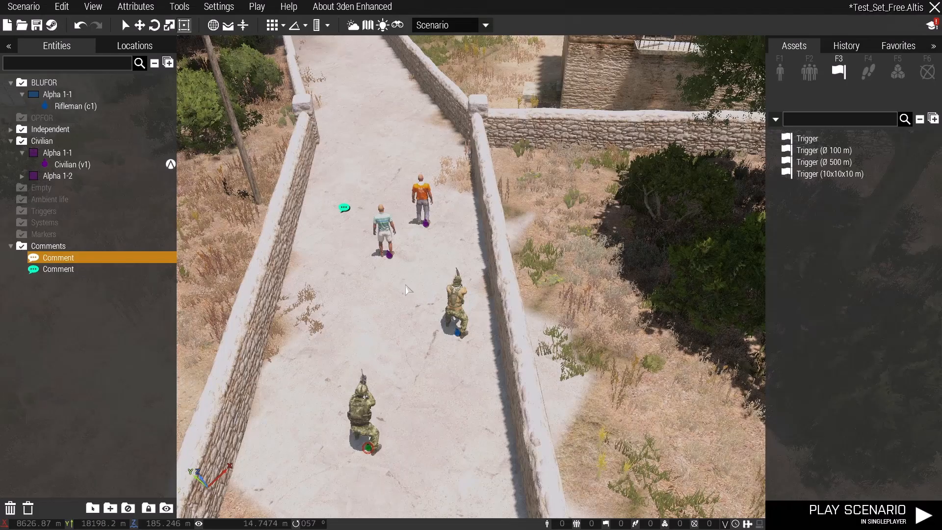
{"action": "double_click", "coordinate": [388, 243]}
{"action": "type", "text": "[v1, true] call ace_captives_fnc_setHandcuffed;"}
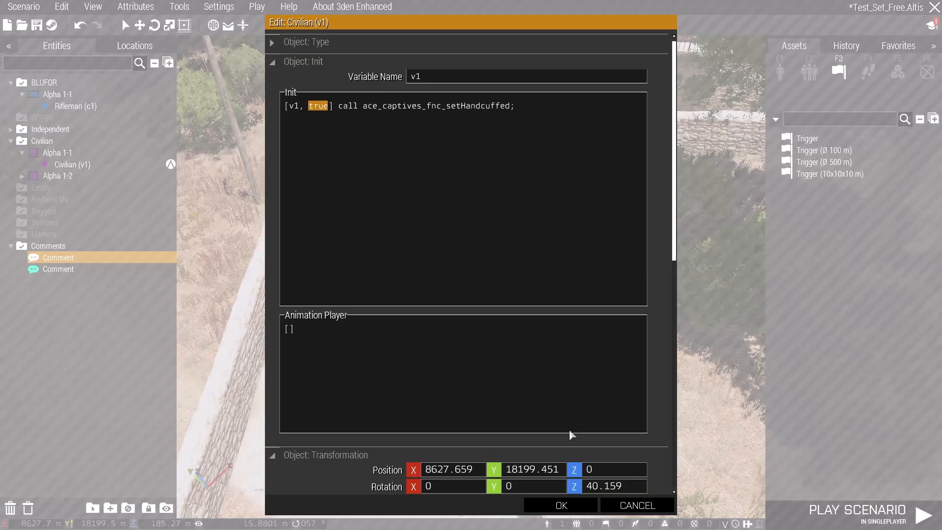
{"action": "left_click", "coordinate": [560, 505]}
Place a Create Task module and a Set Task State module on the grass beyond the road wall.
{"action": "right_click_drag", "start_coordinate": [447, 290], "coordinate": [743, 181]}
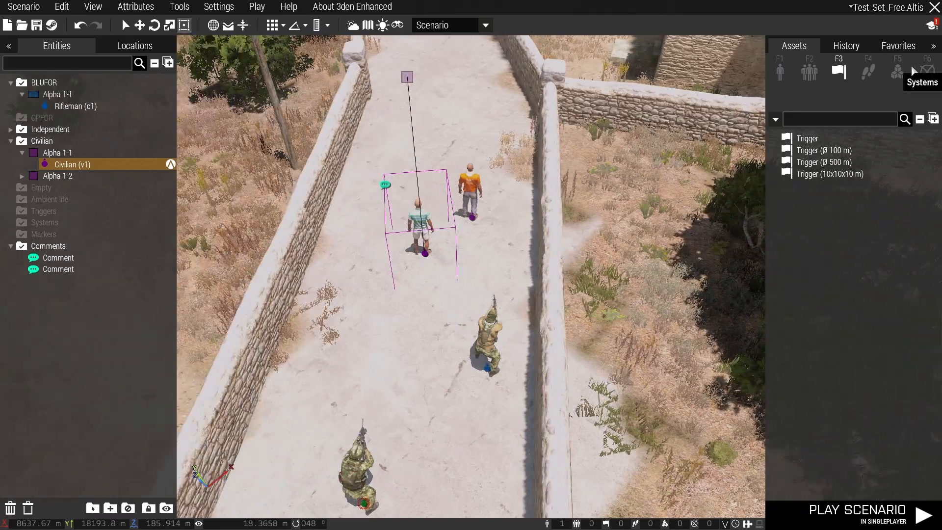
{"action": "left_click", "coordinate": [898, 73]}
{"action": "left_click", "coordinate": [844, 150]}
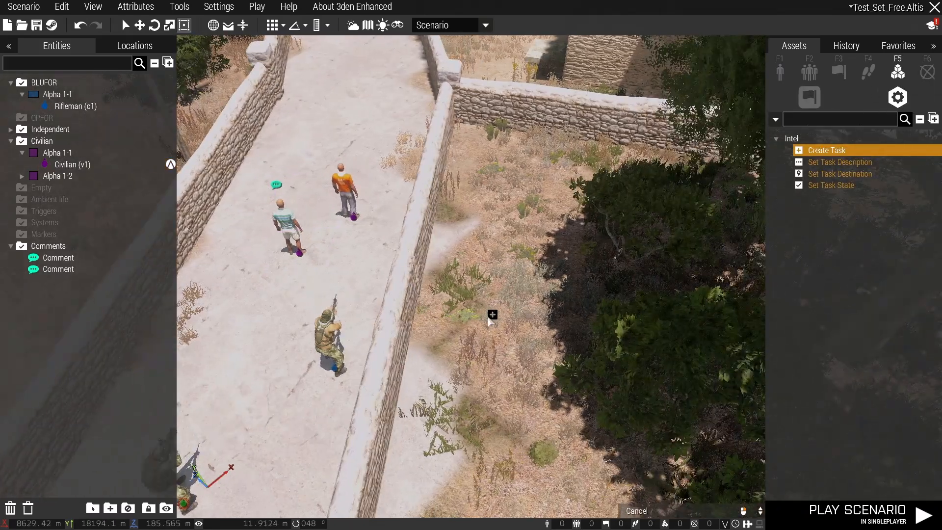
{"action": "left_click", "coordinate": [480, 319]}
{"action": "left_click", "coordinate": [831, 184]}
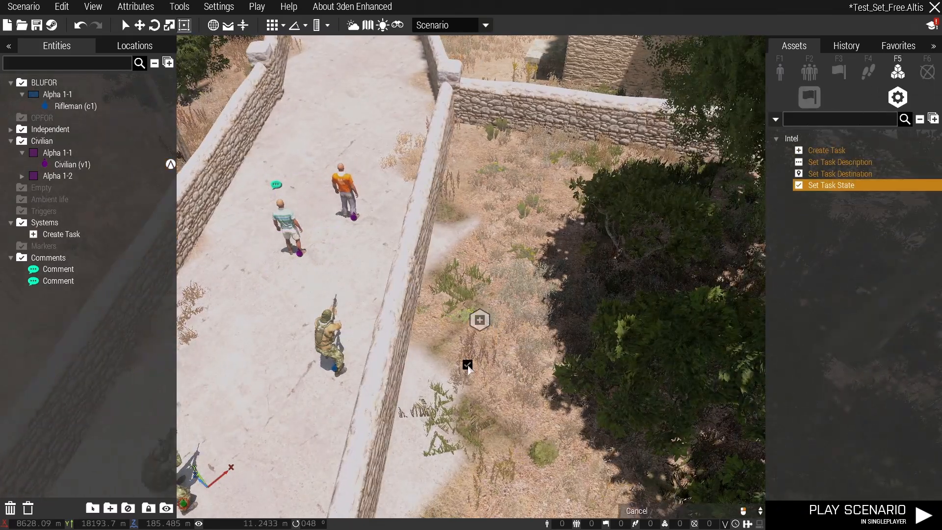
{"action": "left_click", "coordinate": [467, 364]}
Place a plain trigger on the grass next to the Set Task State module.
{"action": "left_click", "coordinate": [839, 72]}
{"action": "left_click", "coordinate": [818, 140]}
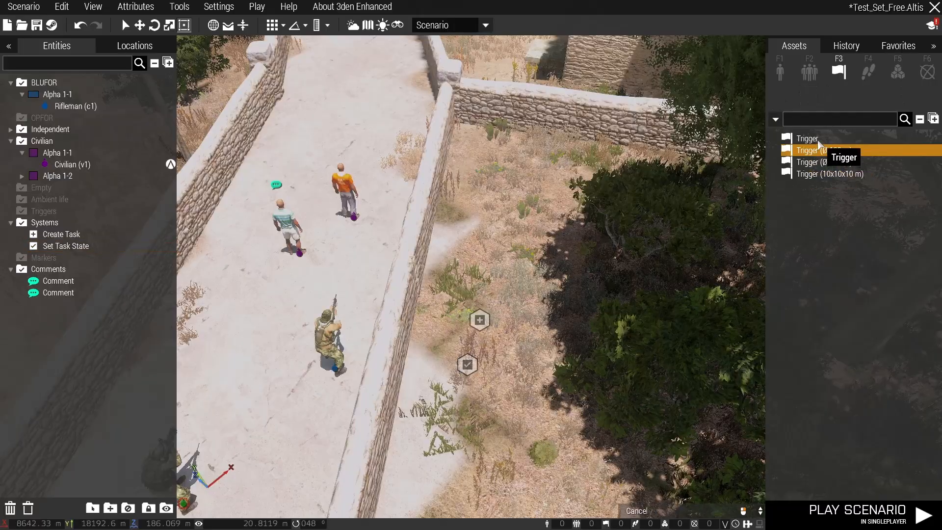
{"action": "left_click", "coordinate": [459, 413]}
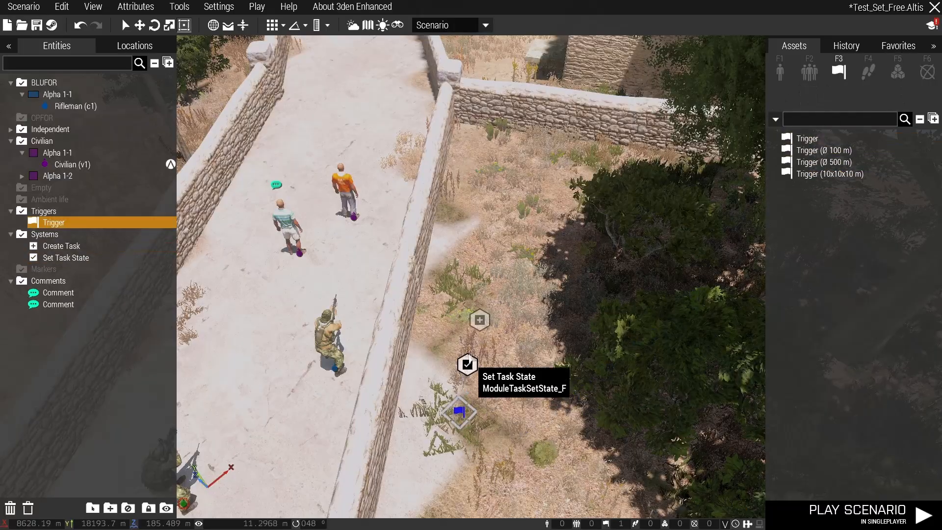
Sync the Create Task module to the Set Task State module, and the Set Task State module to the trigger.
{"action": "right_click", "coordinate": [479, 319]}
{"action": "mouse_move", "coordinate": [627, 258]}
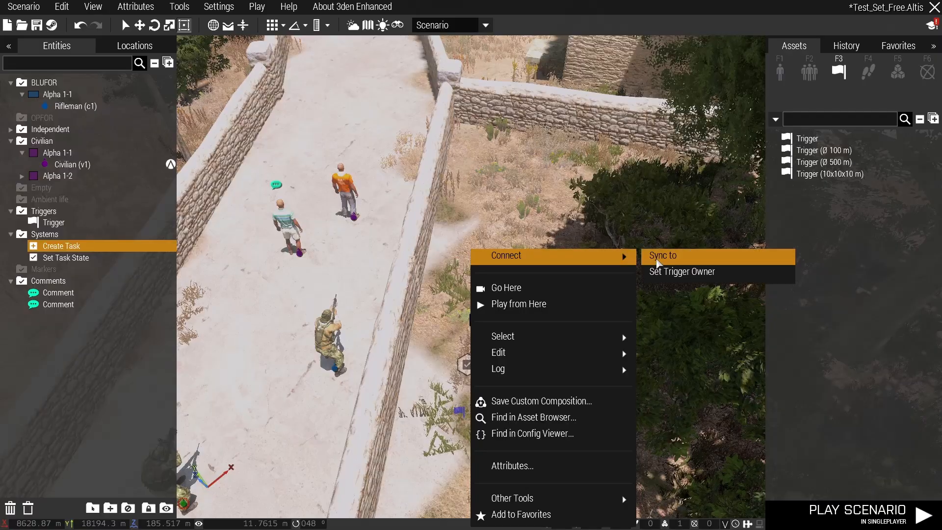
{"action": "left_click", "coordinate": [655, 261]}
{"action": "left_click", "coordinate": [467, 365]}
{"action": "right_click", "coordinate": [468, 367]}
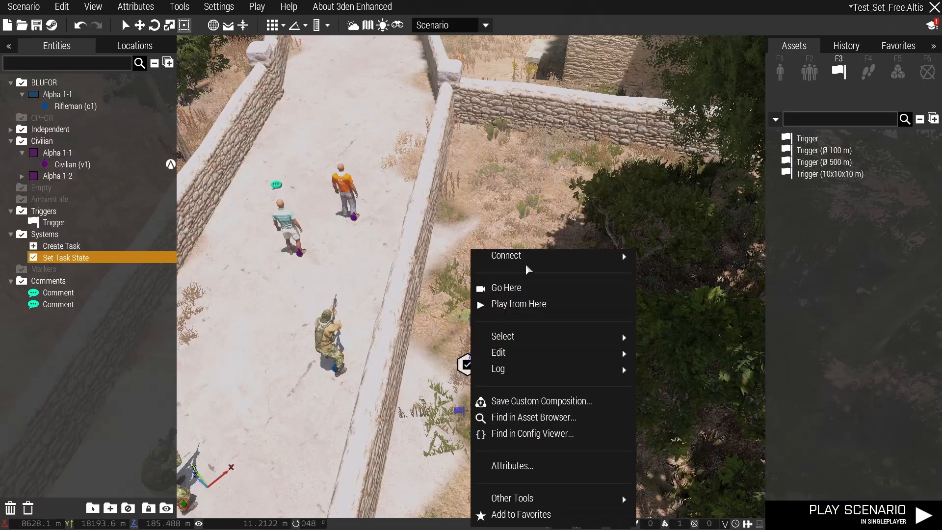
{"action": "left_click", "coordinate": [655, 256]}
{"action": "left_click", "coordinate": [459, 411]}
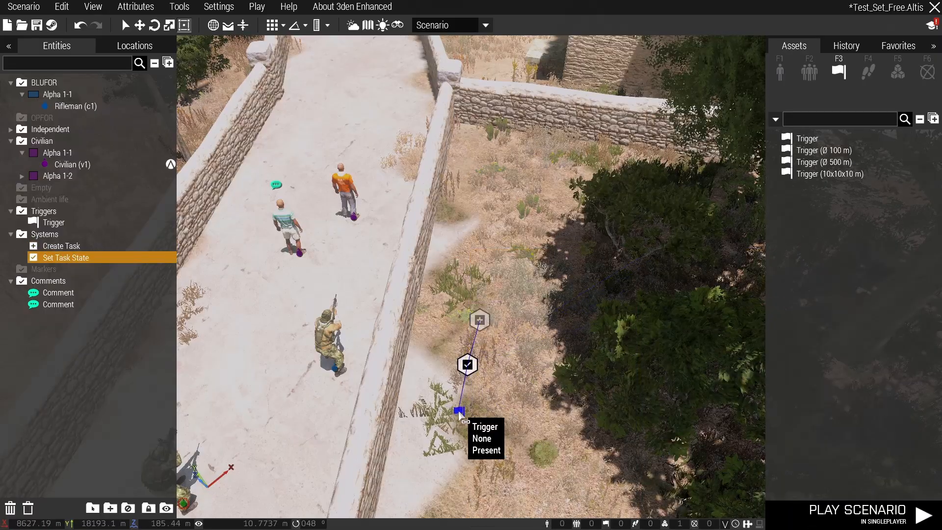
Set the state of the Set Task State module to Succeeded.
{"action": "double_click", "coordinate": [467, 364]}
{"action": "left_click", "coordinate": [525, 327]}
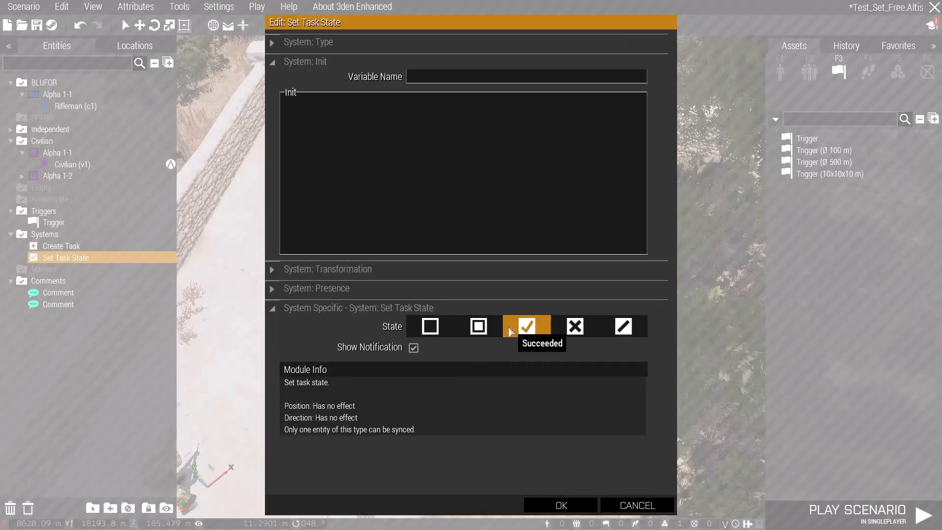
{"action": "left_click", "coordinate": [561, 505]}
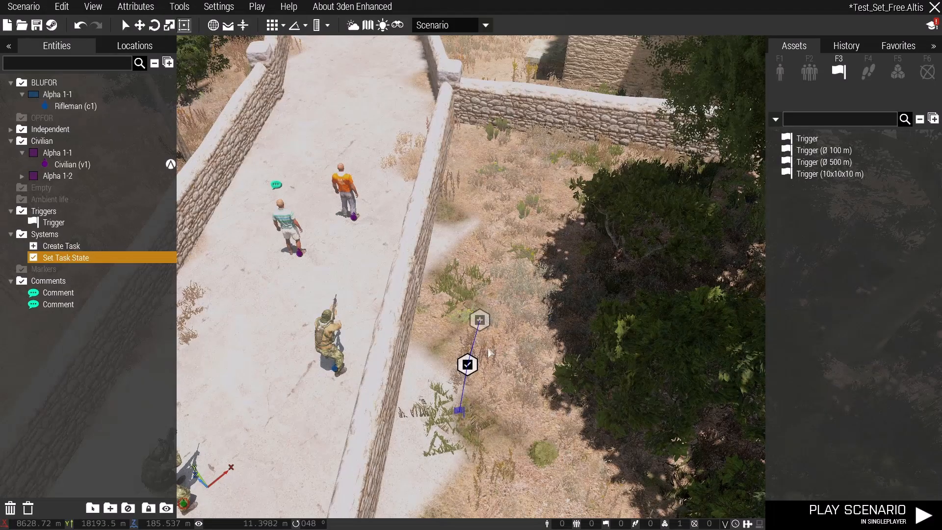
Set the Create Task owner to All playable units, title "Set Civilian" and description "Set him free and eliminate his captor.".
{"action": "double_click", "coordinate": [479, 320]}
{"action": "left_click", "coordinate": [480, 324]}
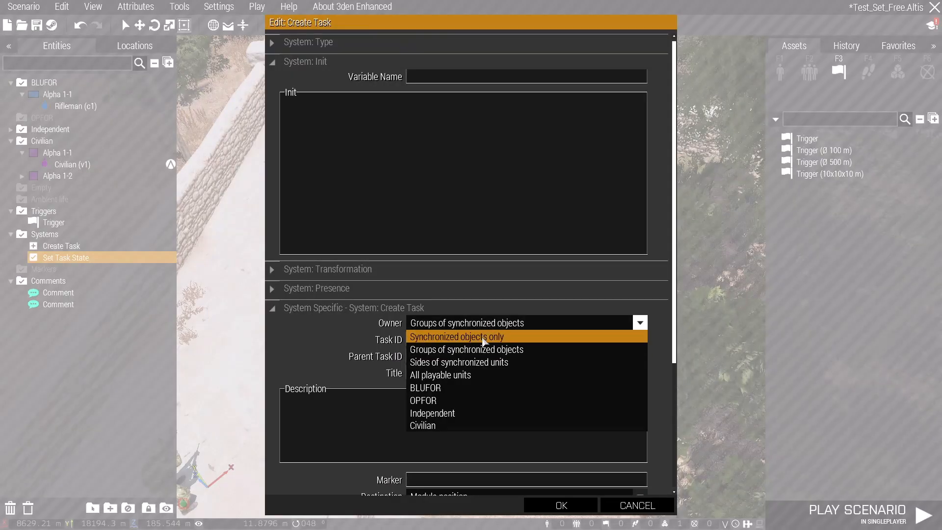
{"action": "left_click", "coordinate": [486, 375]}
{"action": "left_click", "coordinate": [428, 375]}
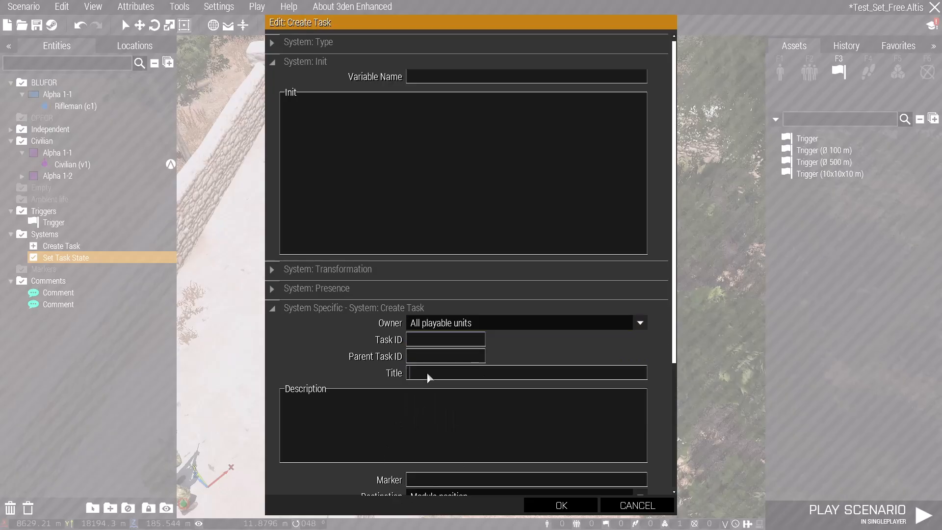
{"action": "type", "text": "Set Civilian"}
{"action": "left_click", "coordinate": [466, 414]}
{"action": "type", "text": "Set"}
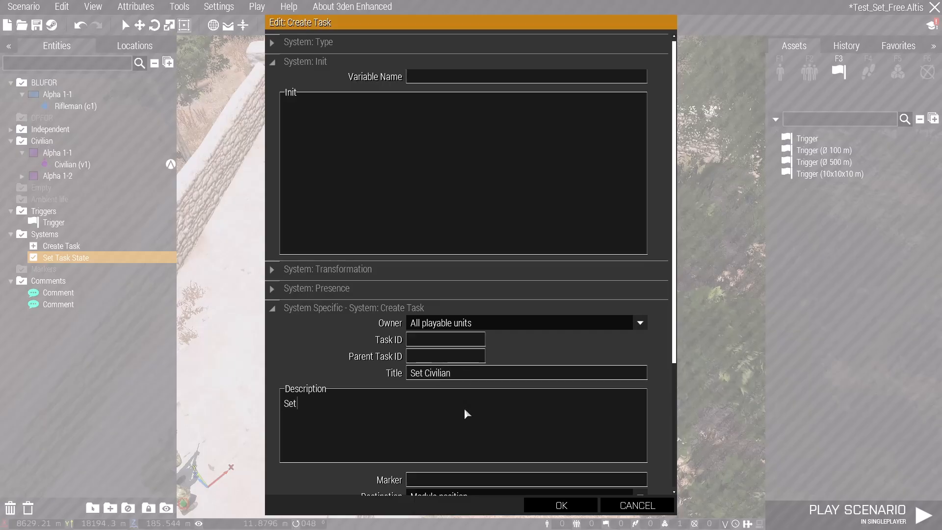
{"action": "type", "text": " him free and eliminate his captor."}
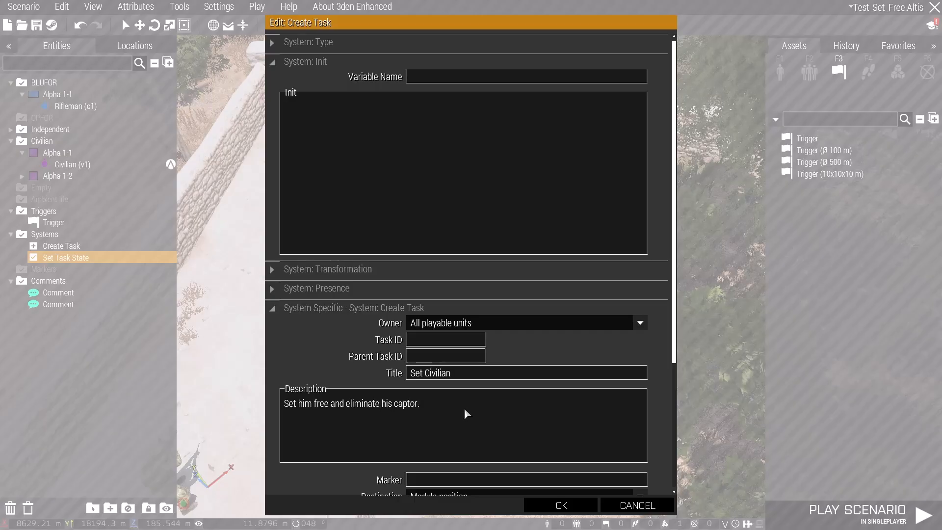
Set the task type to help and accept the Create Task settings.
{"action": "scroll", "coordinate": [484, 404], "scroll_direction": "down", "scroll_amount": 3}
{"action": "left_click", "coordinate": [490, 364]}
{"action": "left_click", "coordinate": [491, 366]}
{"action": "left_click", "coordinate": [490, 404]}
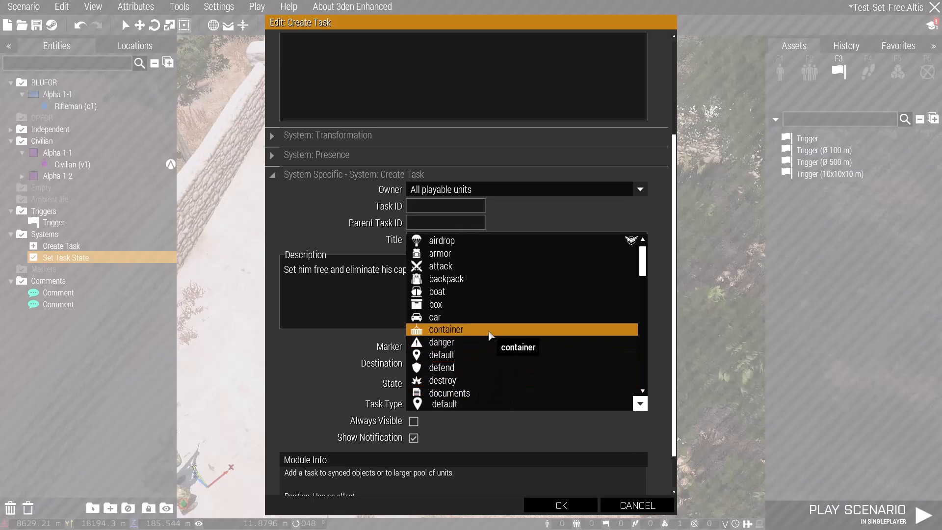
{"action": "scroll", "coordinate": [491, 339], "scroll_direction": "down", "scroll_amount": 2}
{"action": "scroll", "coordinate": [478, 355], "scroll_direction": "down", "scroll_amount": 1}
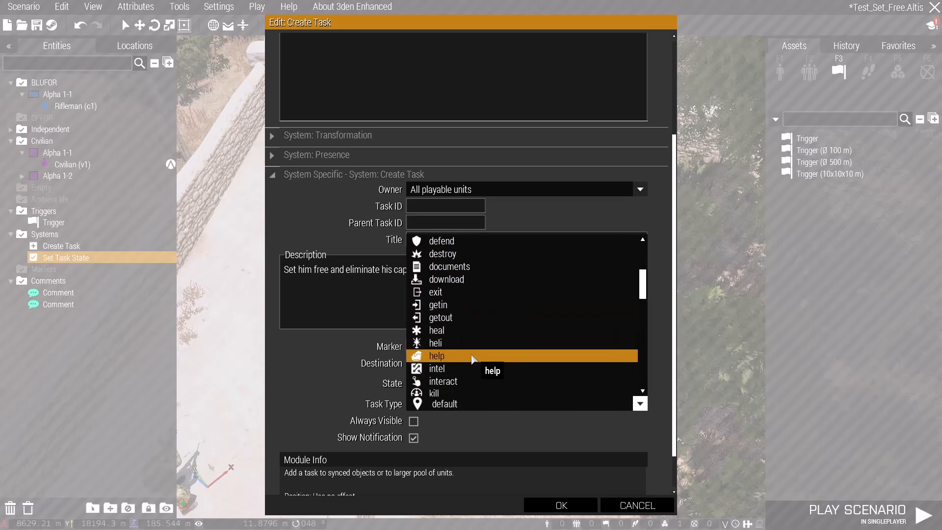
{"action": "left_click", "coordinate": [472, 356]}
{"action": "left_click", "coordinate": [560, 506]}
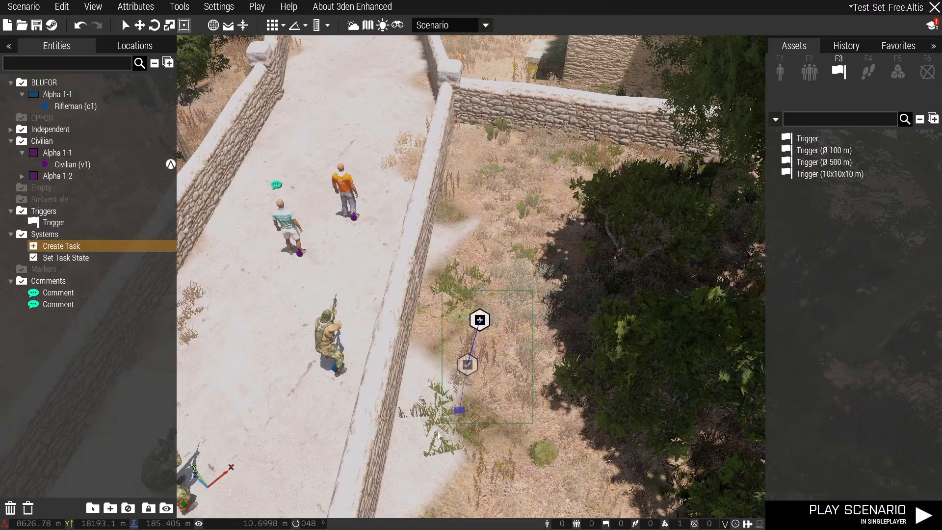
Duplicate the linked Create Task, Set Task State and trigger group and place the copy beside the original.
{"action": "left_click_drag", "start_coordinate": [441, 432], "coordinate": [426, 439]}
{"action": "key", "text": "ctrl+c"}
{"action": "key", "text": "ctrl+v"}
{"action": "left_click_drag", "start_coordinate": [518, 381], "coordinate": [532, 374]}
{"action": "left_click", "coordinate": [530, 380]}
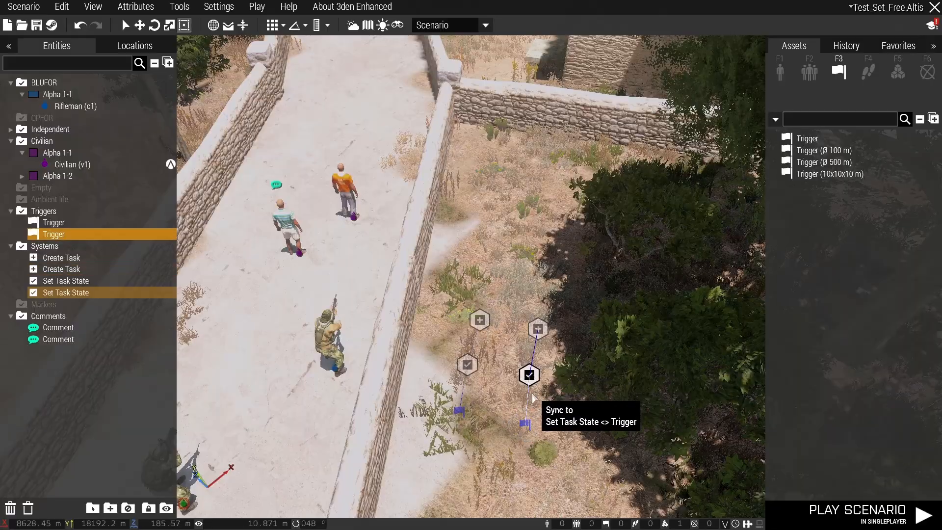
Change the title of the duplicated Create Task module to "Set IDAP Free".
{"action": "double_click", "coordinate": [539, 328]}
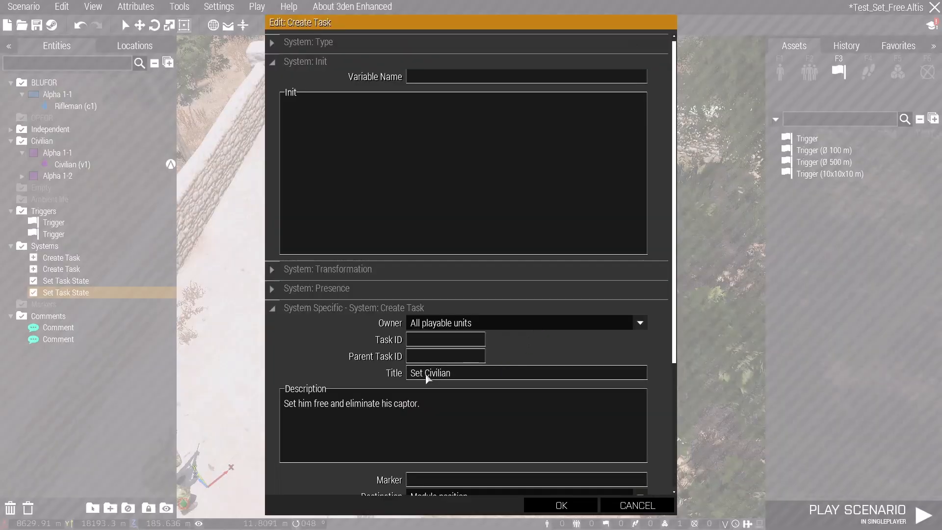
{"action": "left_click_drag", "start_coordinate": [425, 374], "coordinate": [456, 375]}
{"action": "type", "text": "O"}
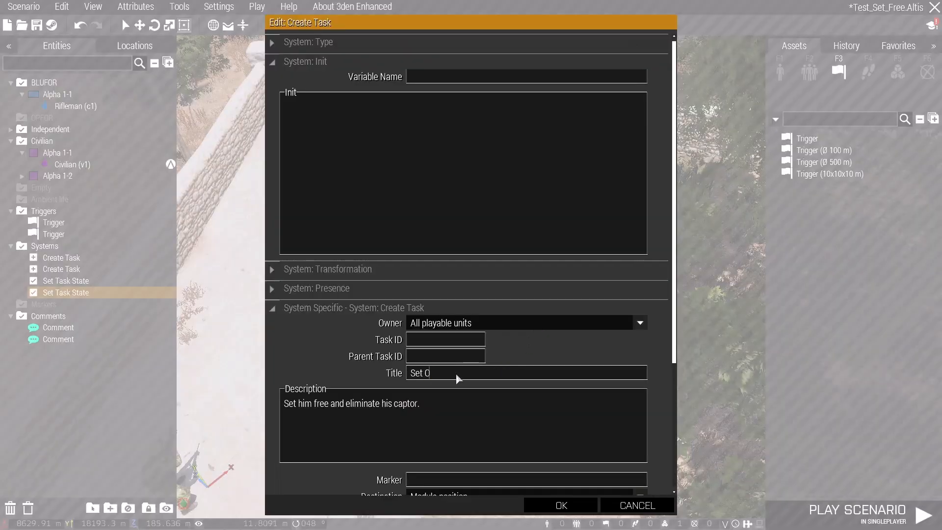
{"action": "key", "text": "BackSpace"}
{"action": "type", "text": "IDAP Free"}
{"action": "left_click", "coordinate": [561, 505]}
Change the title of the original Create Task module to "Set Civilian Free".
{"action": "double_click", "coordinate": [487, 318]}
{"action": "type", "text": "Free"}
{"action": "left_click", "coordinate": [560, 504]}
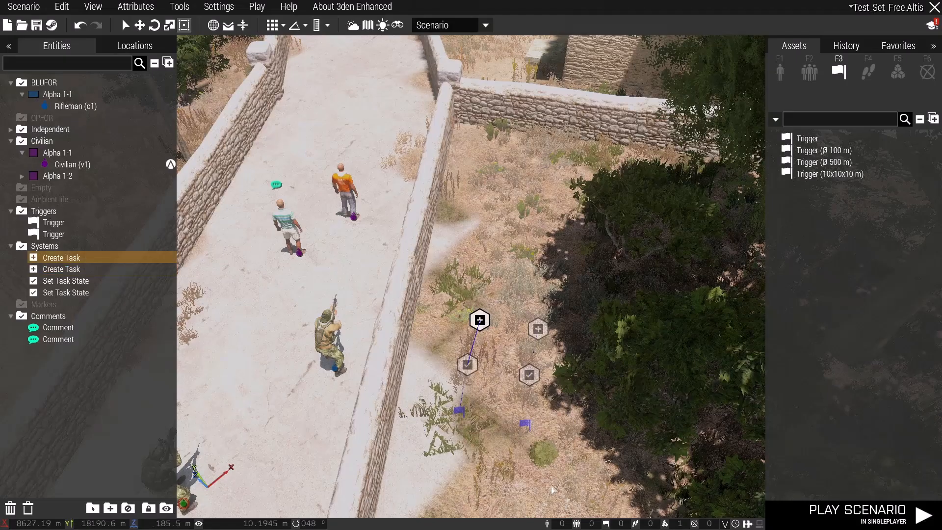
{"action": "left_click", "coordinate": [526, 424]}
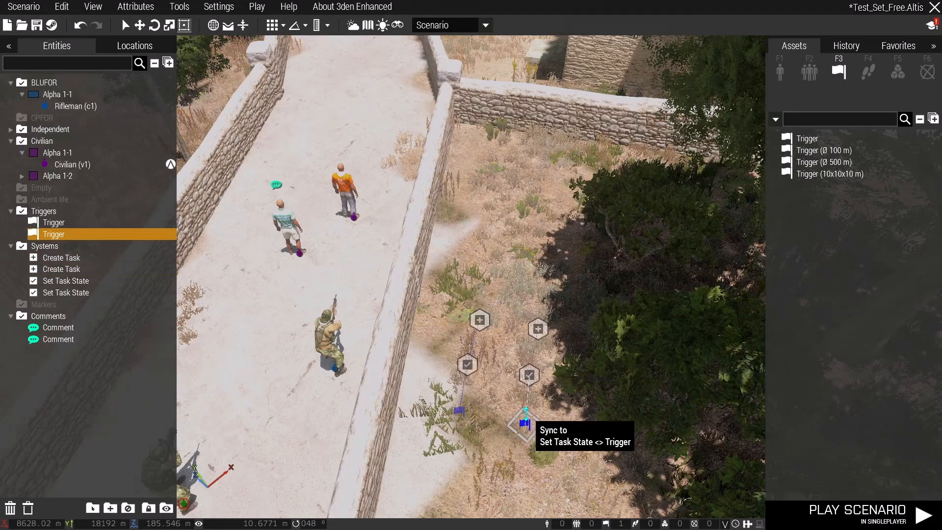
{"action": "double_click", "coordinate": [527, 425]}
{"action": "key", "text": "Escape"}
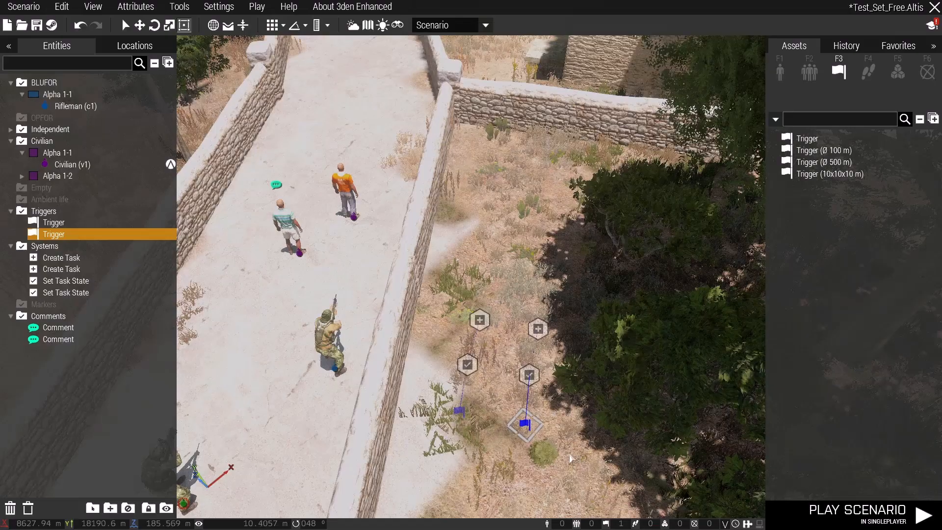
{"action": "double_click", "coordinate": [463, 413]}
{"action": "scroll", "coordinate": [643, 491], "scroll_direction": "down", "scroll_amount": 3}
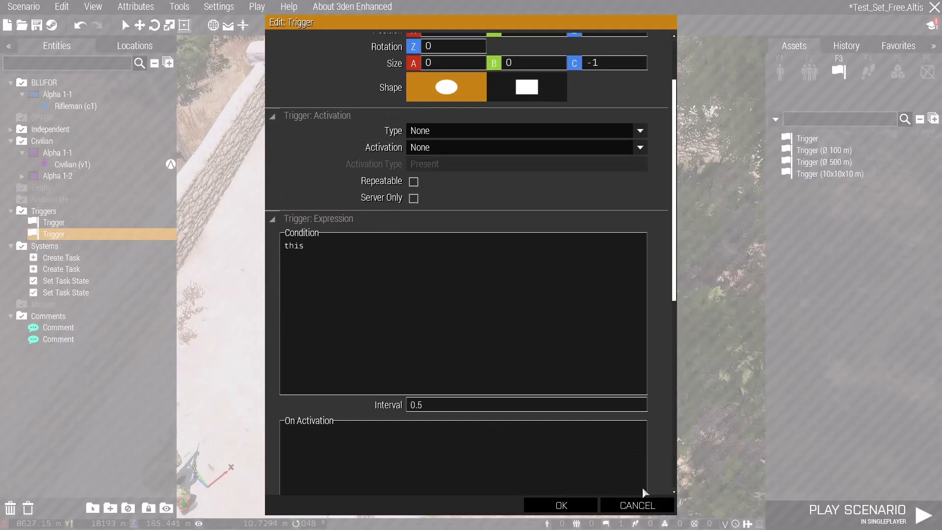
{"action": "left_click", "coordinate": [652, 499]}
Copy the animation name "ACE_AmovPercMstpScapWnonDnon" from the tooltip of the comment on the road.
{"action": "scroll", "coordinate": [614, 465], "scroll_direction": "down", "scroll_amount": 3}
{"action": "key", "text": "s"}
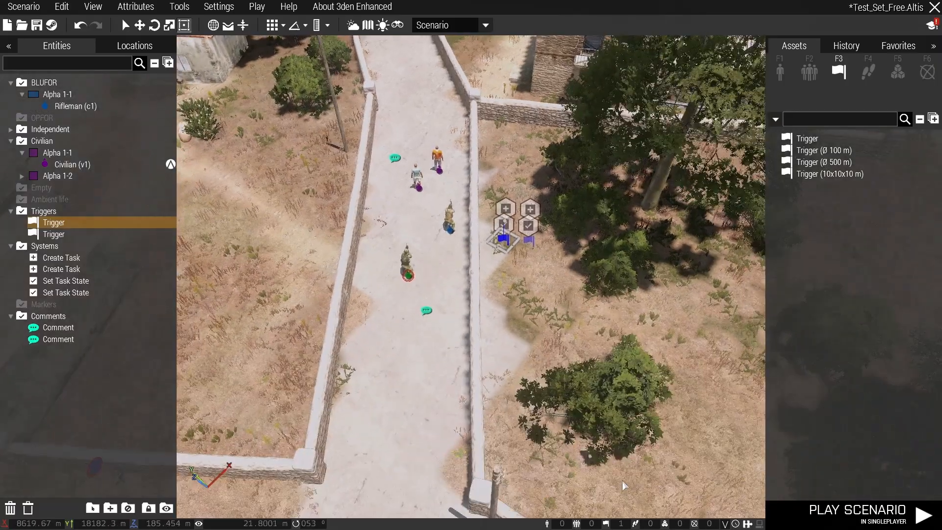
{"action": "right_click_drag", "start_coordinate": [625, 489], "coordinate": [616, 461]}
{"action": "left_click", "coordinate": [509, 283]}
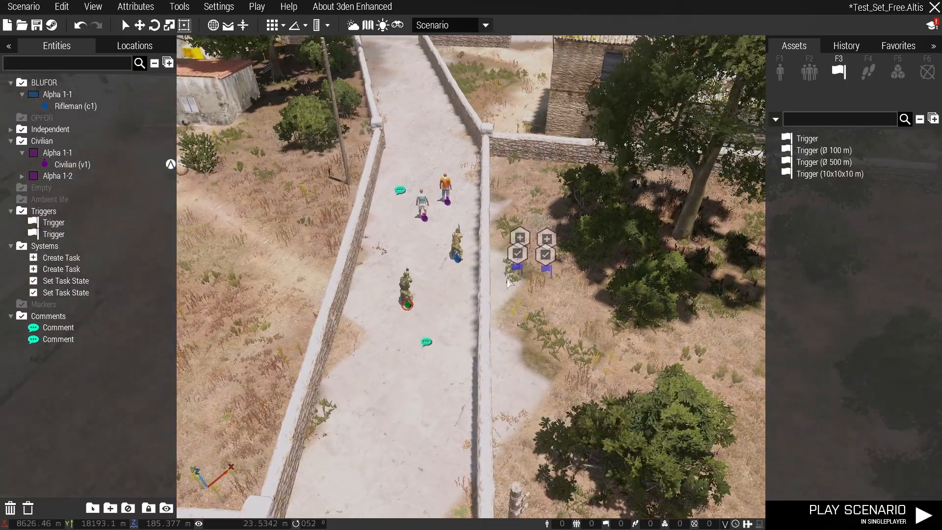
{"action": "double_click", "coordinate": [426, 342]}
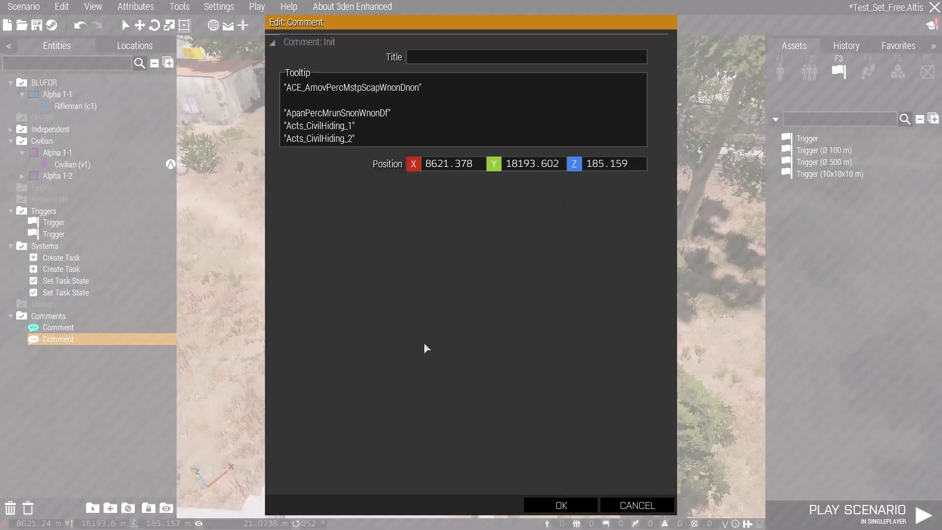
{"action": "left_click_drag", "start_coordinate": [436, 92], "coordinate": [282, 92]}
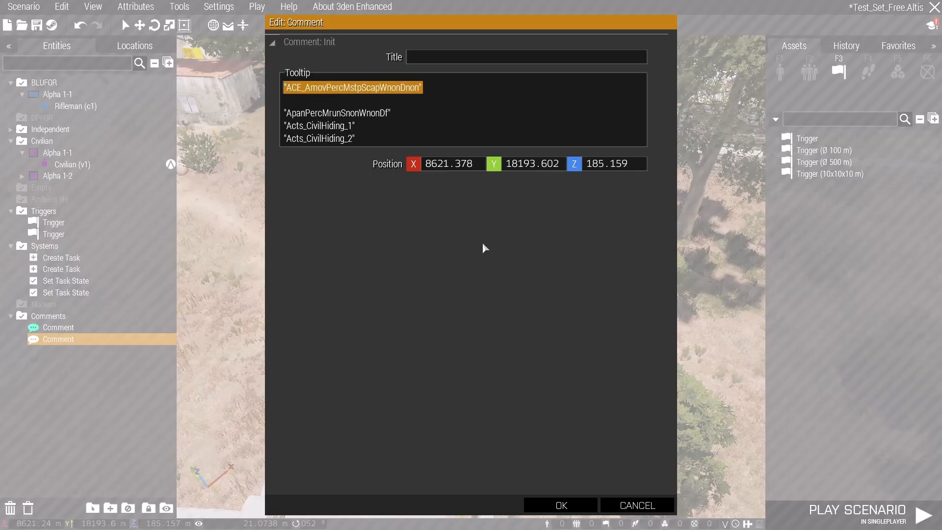
{"action": "left_click", "coordinate": [569, 504]}
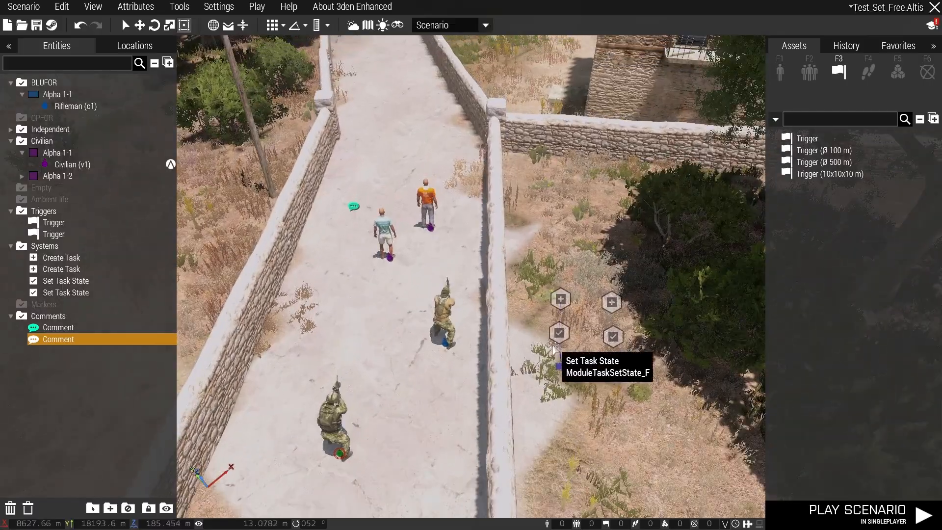
Replace the condition of the Set Civilian Free trigger with animationState != "ACE_AmovPercMstpScapWnonDnon", pasting in the copied animation name.
{"action": "double_click", "coordinate": [559, 373]}
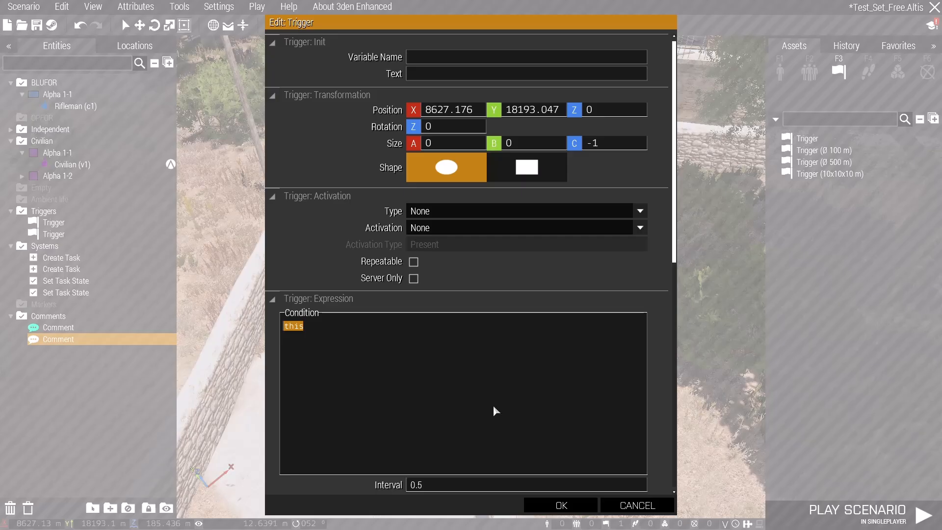
{"action": "type", "text": "anim"}
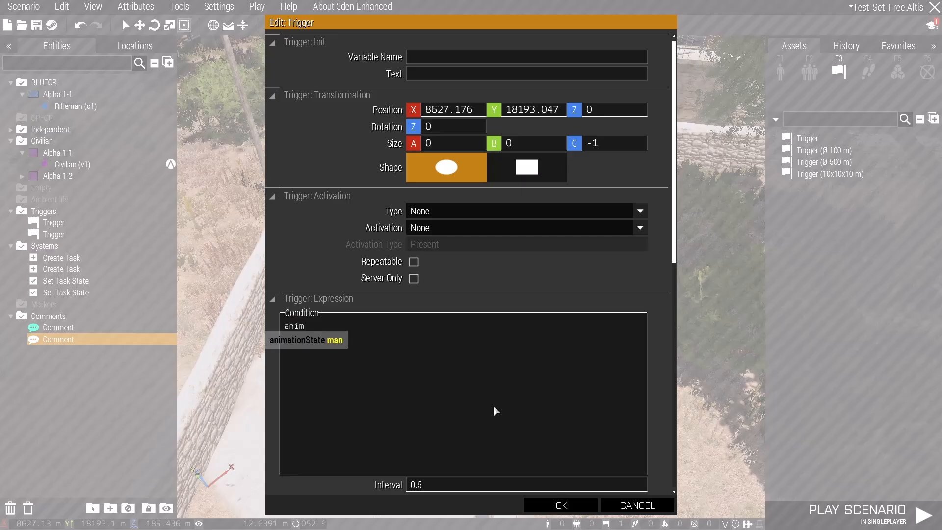
{"action": "key", "text": "Tab"}
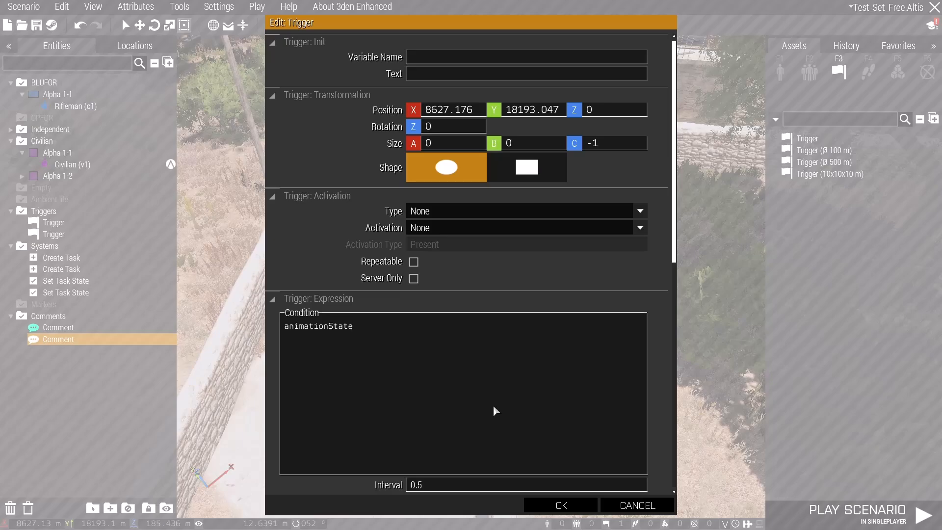
{"action": "type", "text": "!="}
{"action": "key", "text": "ctrl+v"}
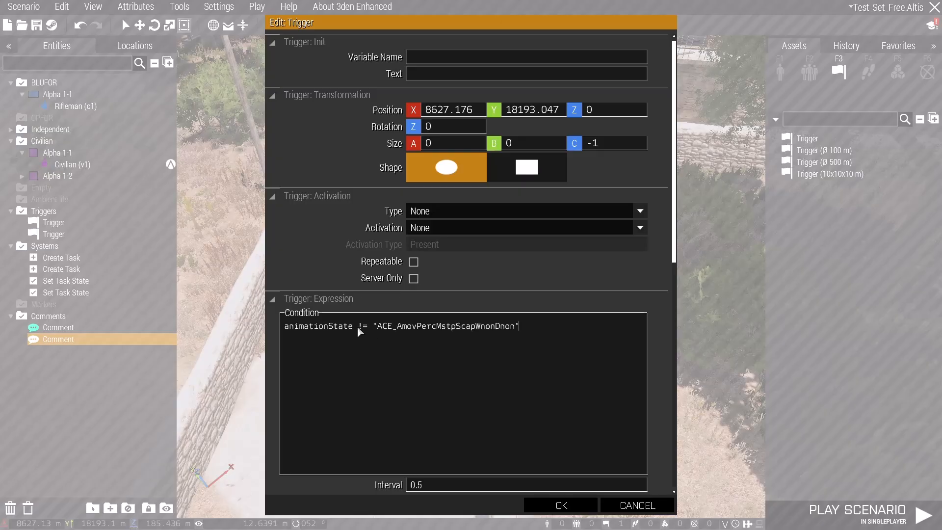
Insert the variable v1 after animationState in the condition, copy the whole expression and accept the trigger settings.
{"action": "left_click_drag", "start_coordinate": [358, 328], "coordinate": [362, 327]}
{"action": "left_click_drag", "start_coordinate": [523, 329], "coordinate": [514, 329]}
{"action": "left_click", "coordinate": [354, 328]}
{"action": "type", "text": "v1"}
{"action": "left_click_drag", "start_coordinate": [540, 328], "coordinate": [265, 337]}
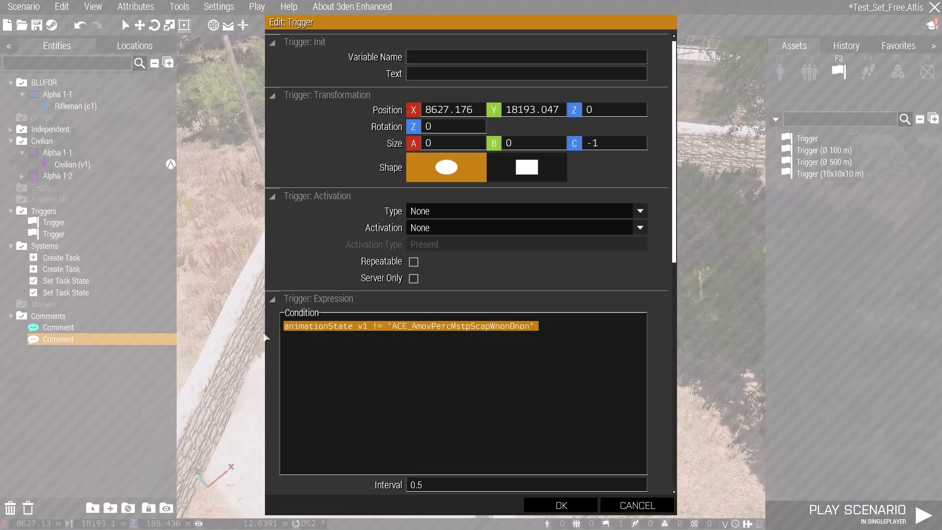
{"action": "left_click", "coordinate": [563, 329]}
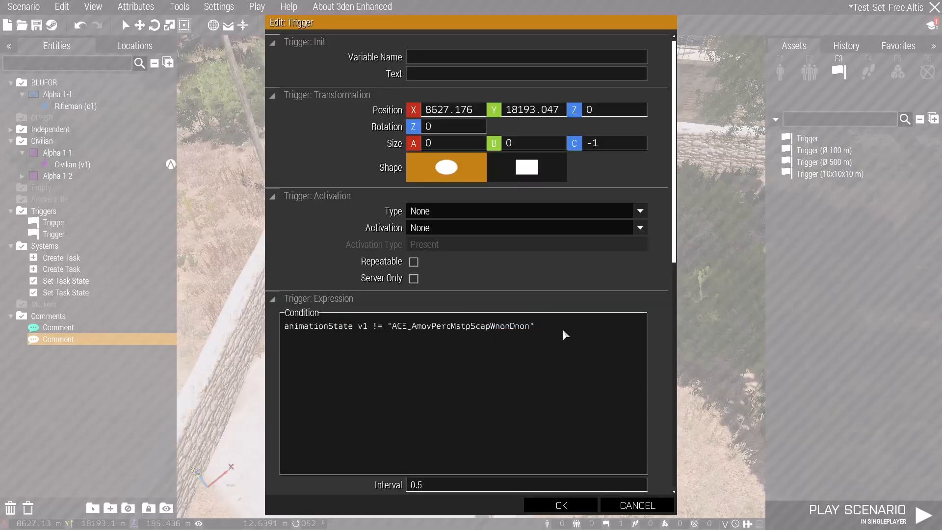
{"action": "left_click", "coordinate": [561, 505]}
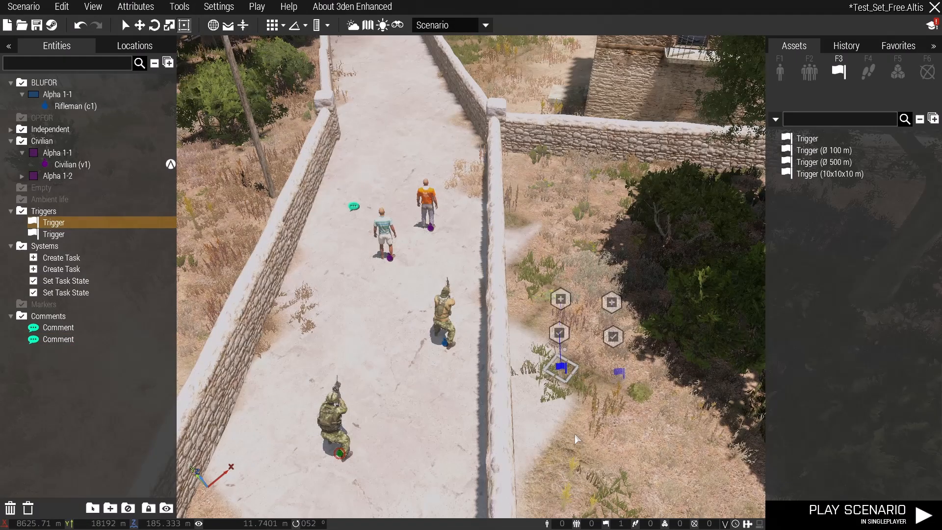
Set the Set IDAP Free trigger's condition to animationState v2 != "ACE_AmovPercMstpScapWnonDnon" and accept it.
{"action": "double_click", "coordinate": [620, 374]}
{"action": "left_click_drag", "start_coordinate": [412, 341], "coordinate": [246, 348]}
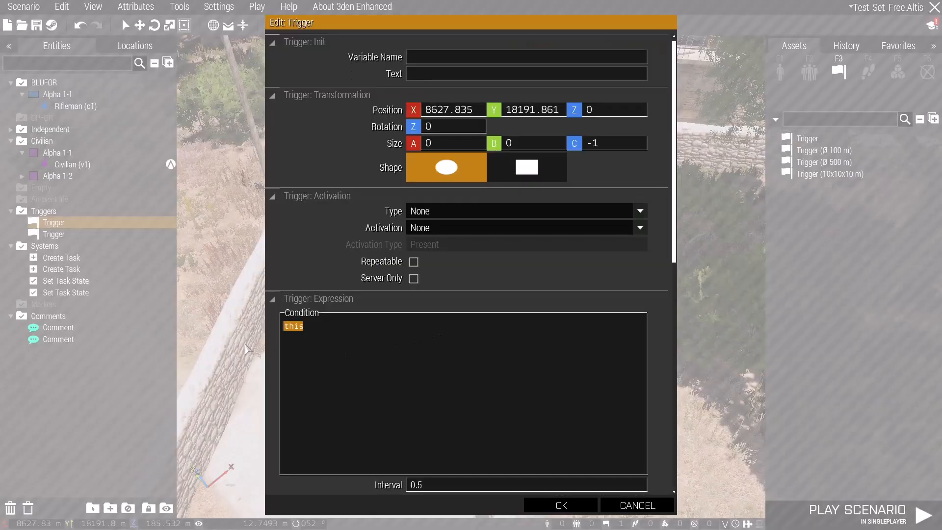
{"action": "key", "text": "ctrl+v"}
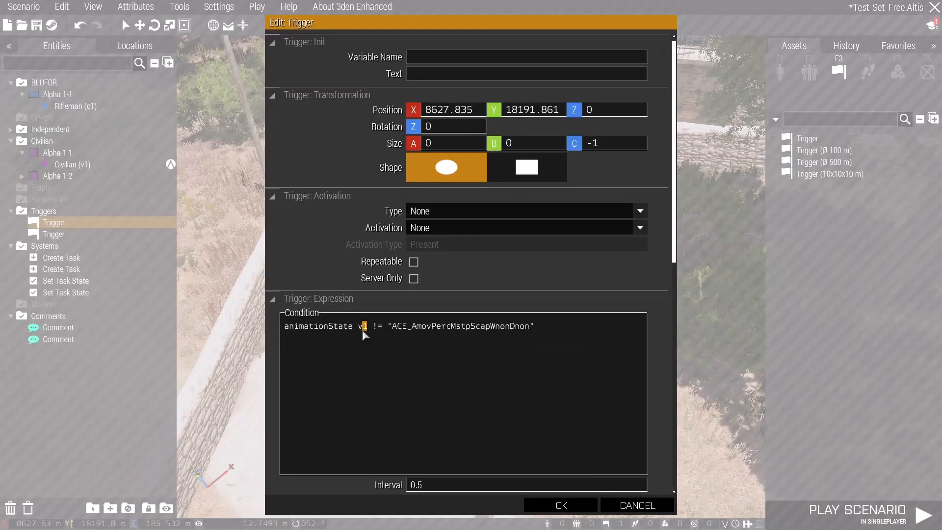
{"action": "left_click", "coordinate": [561, 505]}
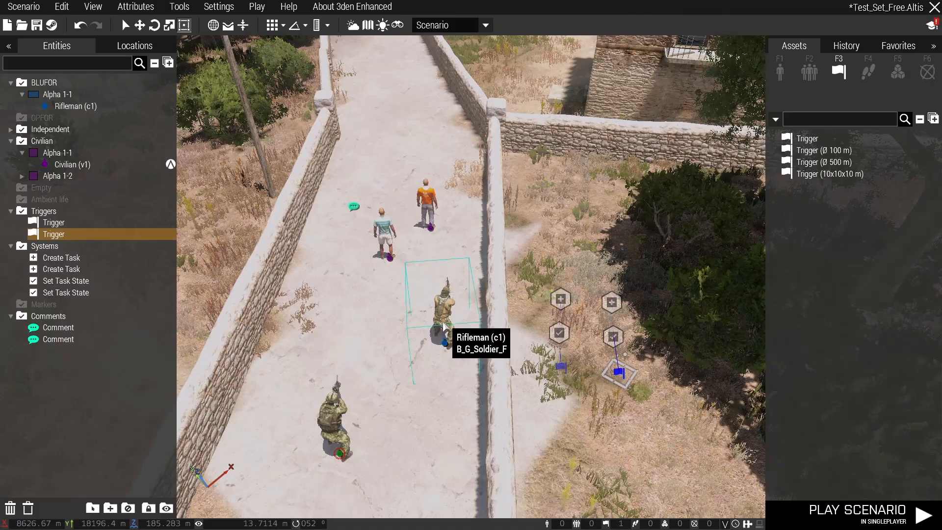
Append && !alive c1 to the condition of the Set Civilian Free trigger and accept the change.
{"action": "double_click", "coordinate": [559, 370]}
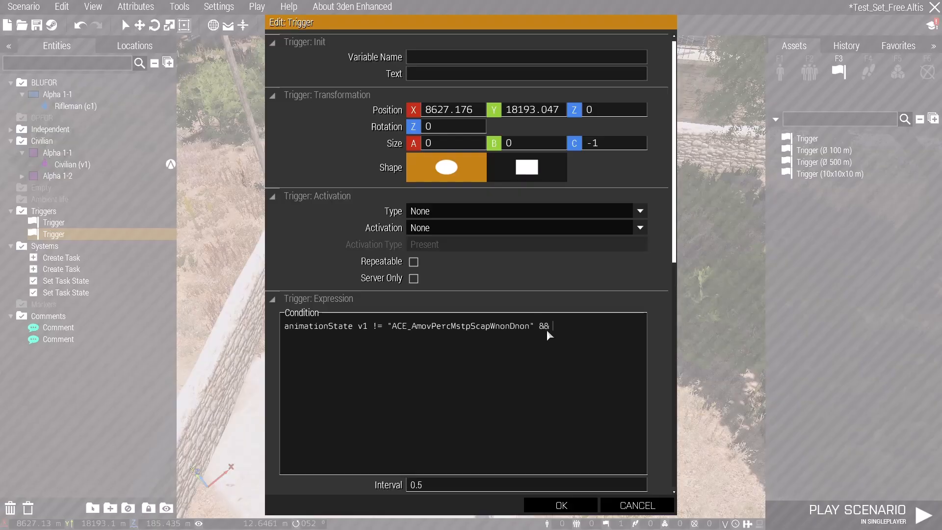
{"action": "type", "text": "a"}
{"action": "type", "text": "live"}
{"action": "type", "text": " v"}
{"action": "key", "text": "BackSpace"}
{"action": "type", "text": "c1"}
{"action": "left_click", "coordinate": [560, 505]}
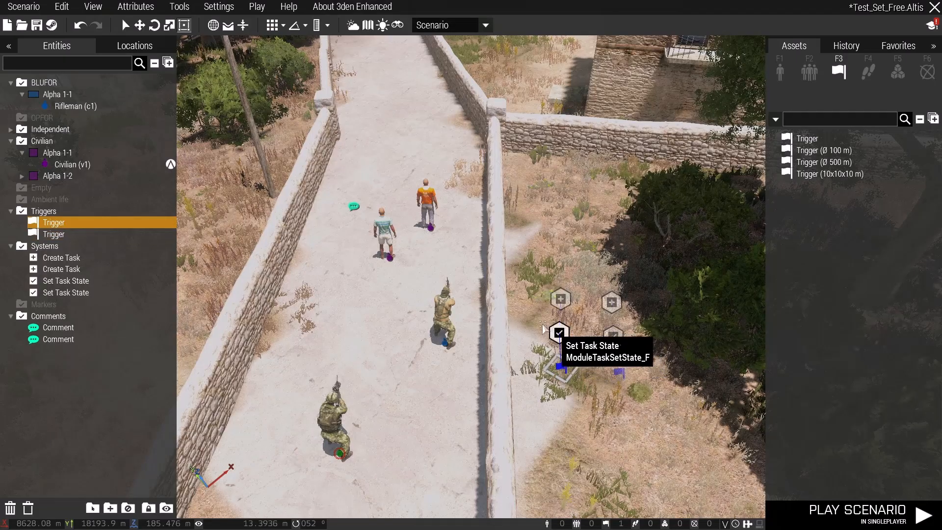
Play the scenario in singleplayer to test the tasks.
{"action": "key", "text": "z"}
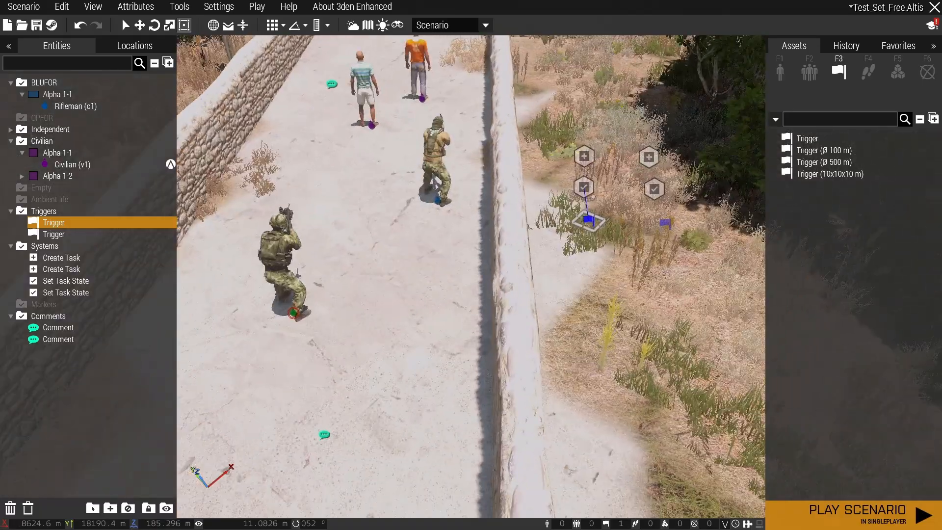
{"action": "key", "text": "a"}
{"action": "key", "text": "d"}
{"action": "key", "text": "q"}
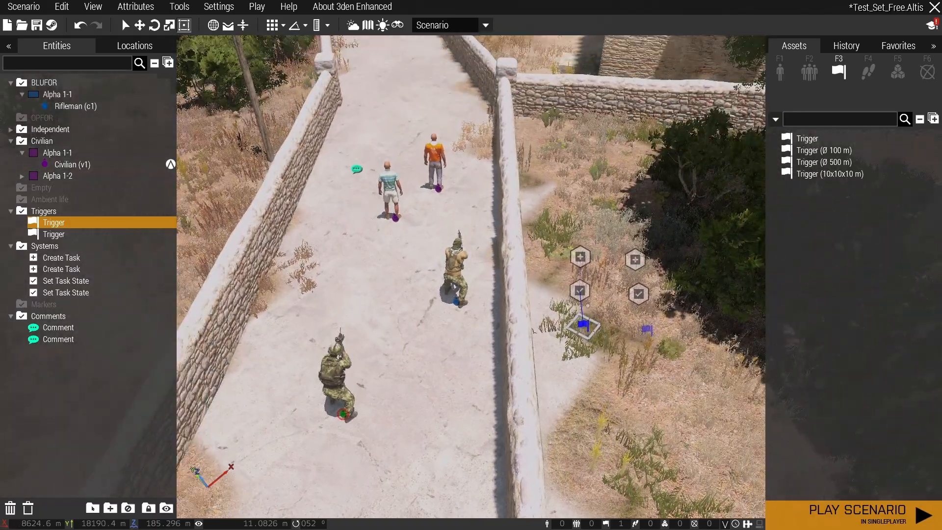
{"action": "key", "text": "a"}
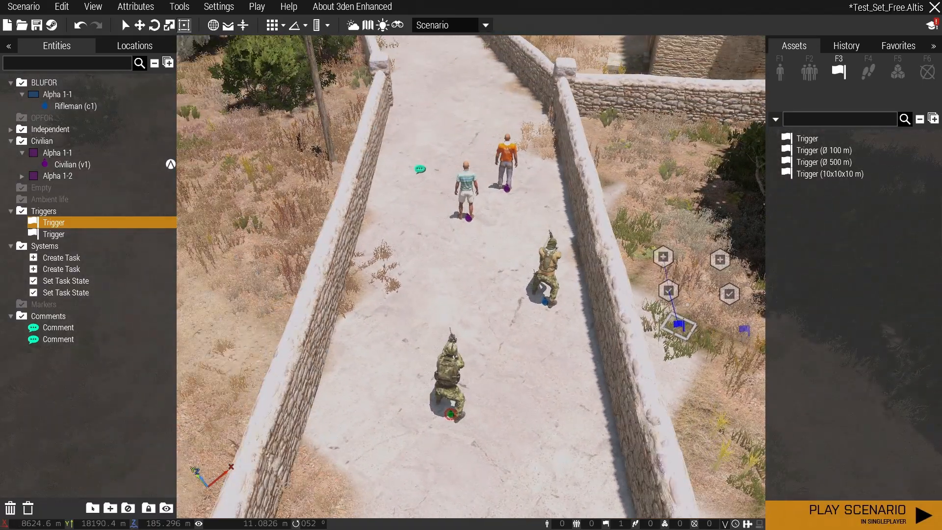
{"action": "key", "text": "d"}
{"action": "key", "text": "z"}
{"action": "left_click", "coordinate": [855, 515]}
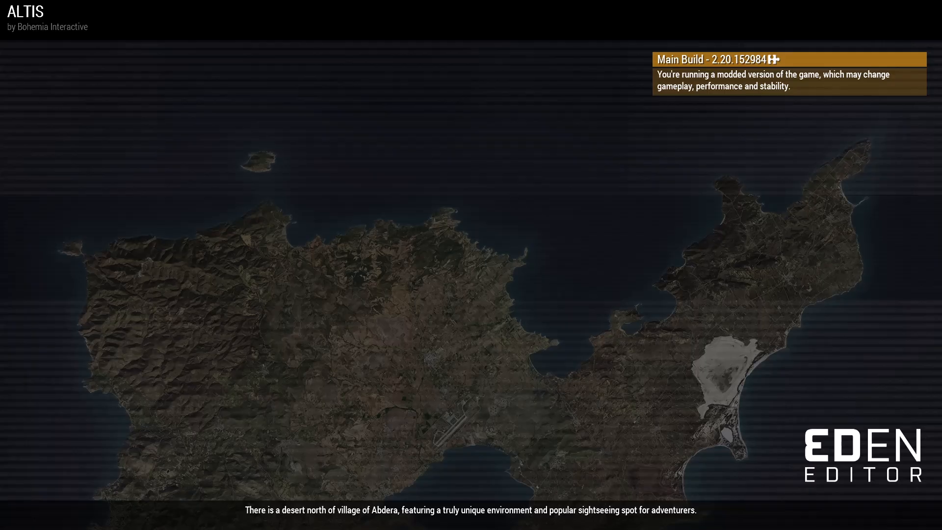
Check the Set Civilian Free and Set IDAP Free entries in the in-game task overview.
{"action": "key", "text": "KP_Enter"}
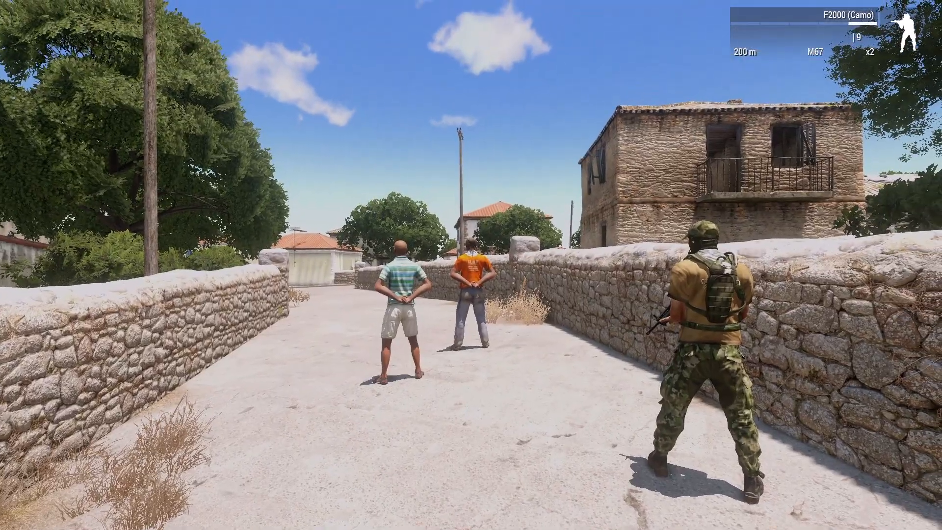
{"action": "key", "text": "KP_Enter"}
{"action": "key", "text": "j"}
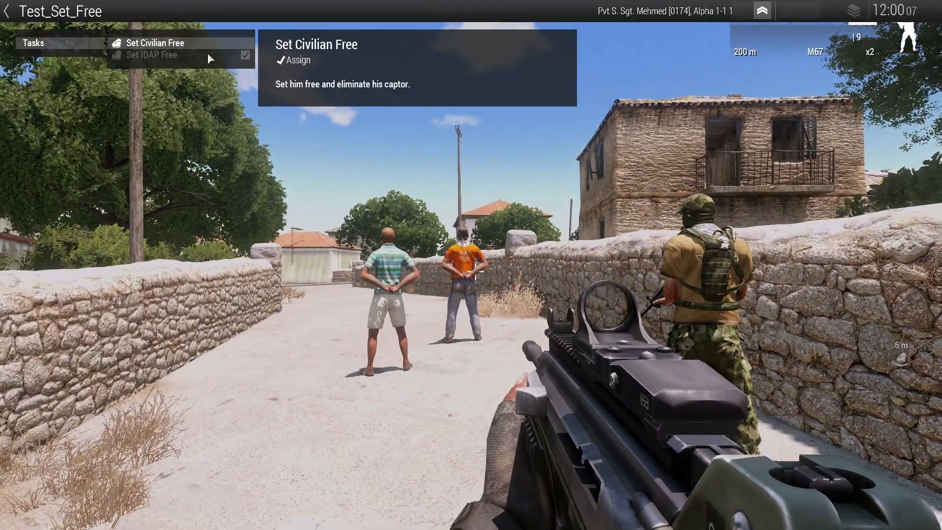
{"action": "left_click", "coordinate": [207, 52]}
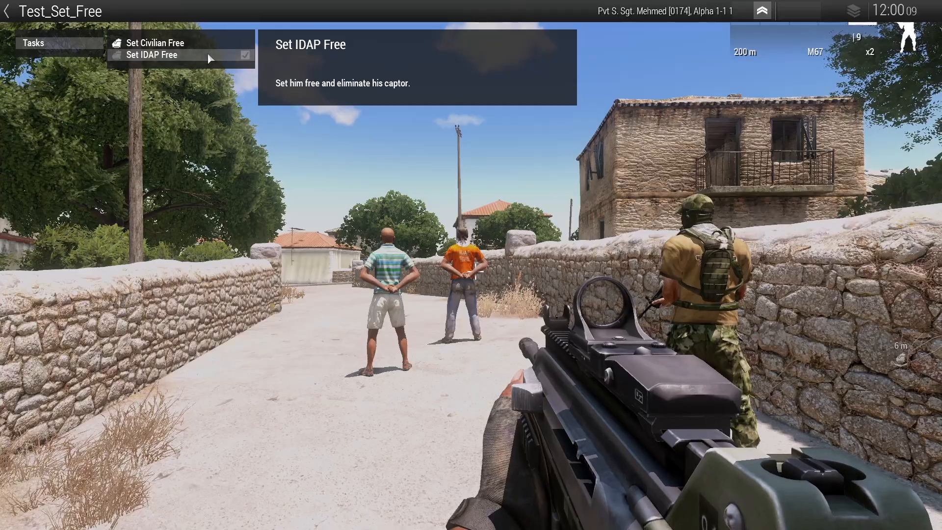
{"action": "key", "text": "j"}
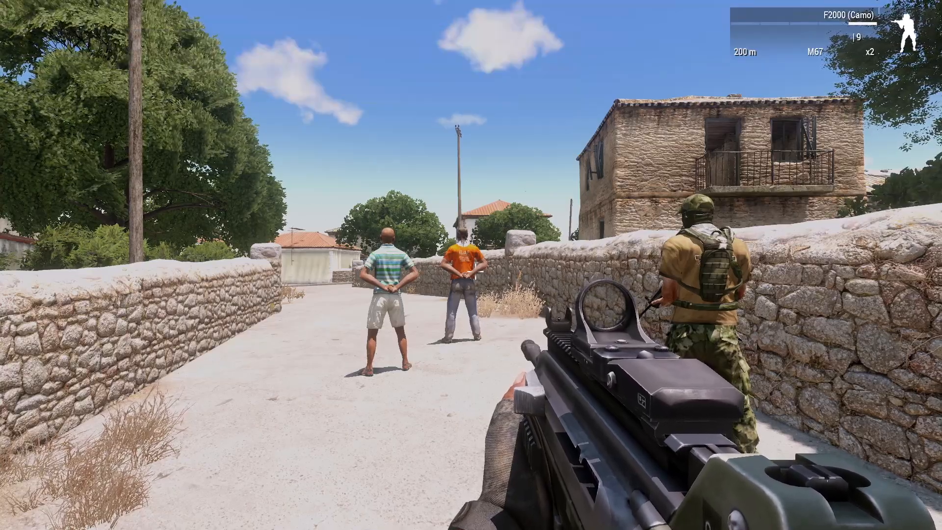
Aim at the rifleman guarding the prisoners and shoot him.
{"action": "key", "text": "KP_Enter"}
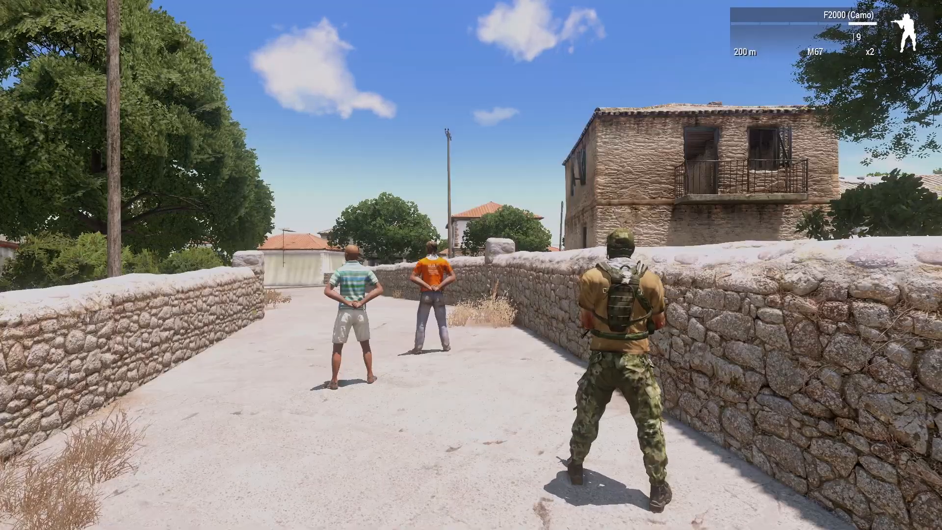
{"action": "key", "text": "KP_Enter"}
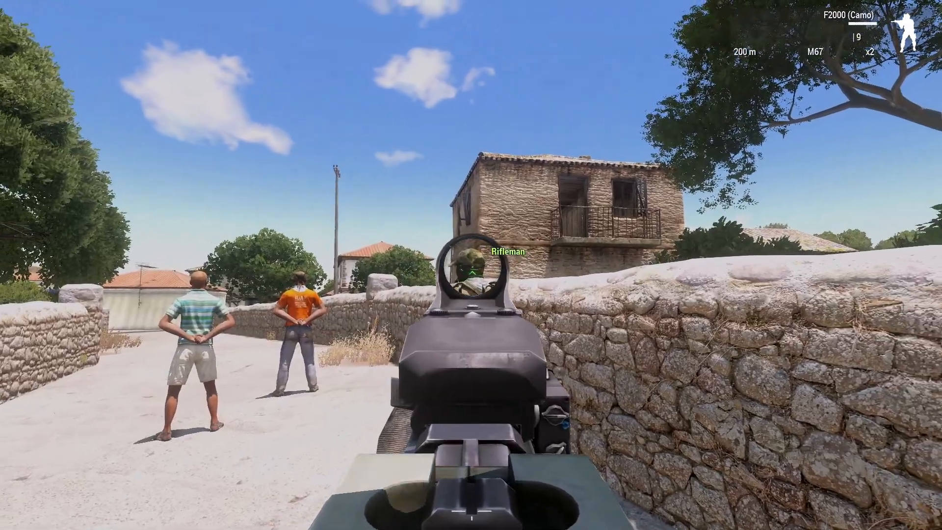
{"action": "left_click", "coordinate": [471, 265]}
{"action": "right_click", "coordinate": [471, 265]}
{"action": "key", "text": "w"}
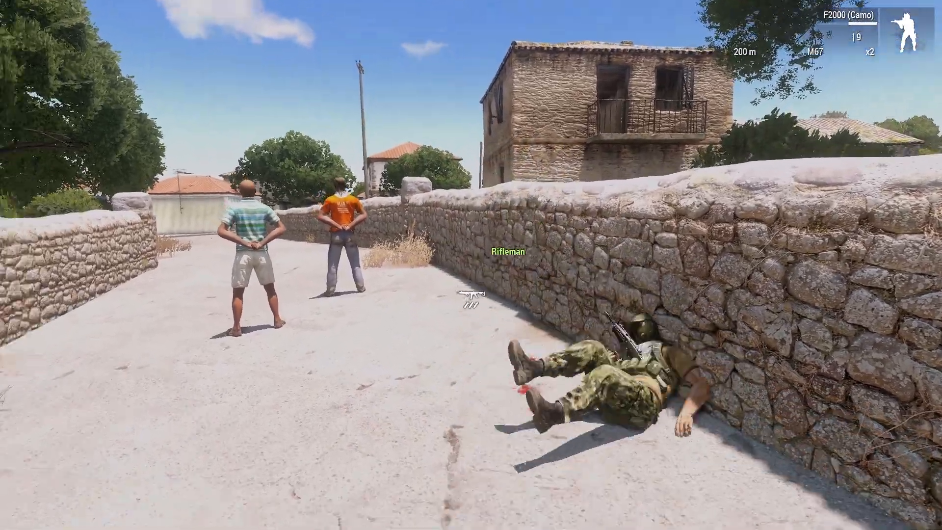
Walk to the handcuffed civilian, release him with Free Prisoner, and return to the editor.
{"action": "key", "text": "w"}
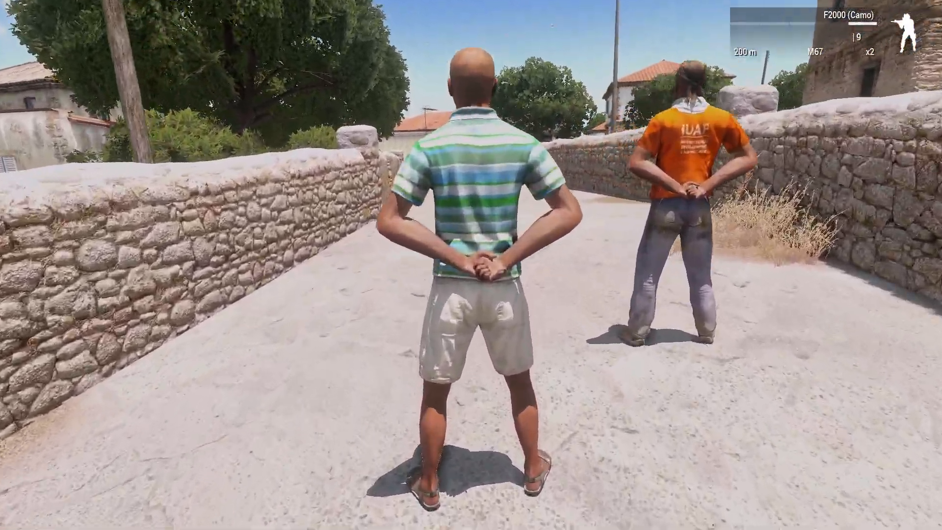
{"action": "key", "text": "super"}
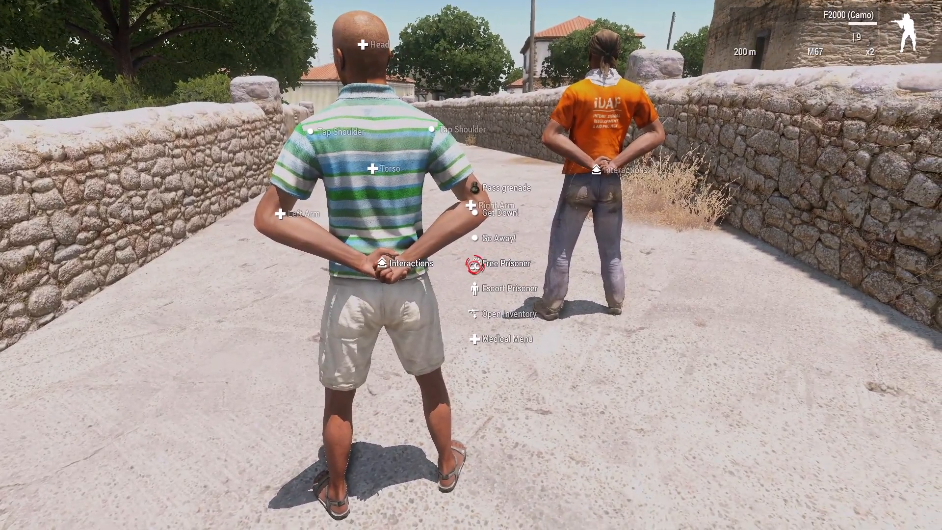
{"action": "left_click", "coordinate": [474, 263]}
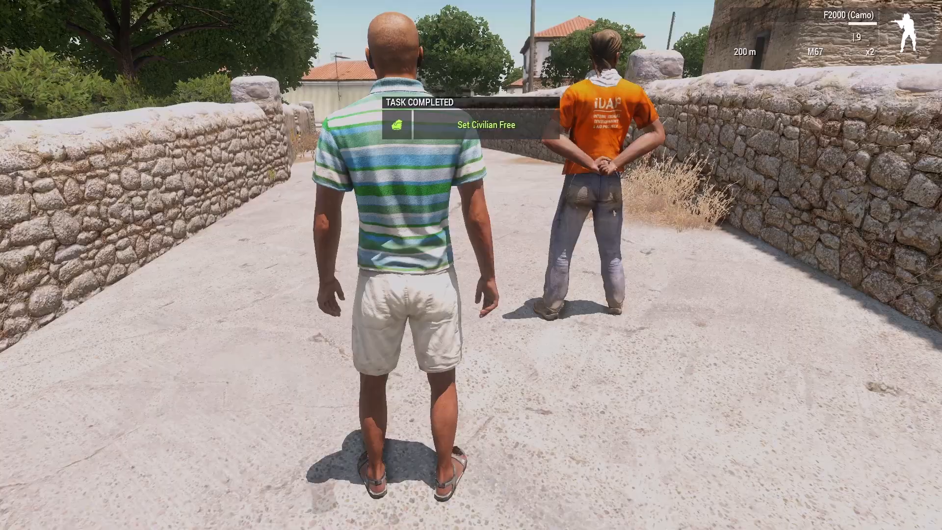
{"action": "key", "text": "Escape"}
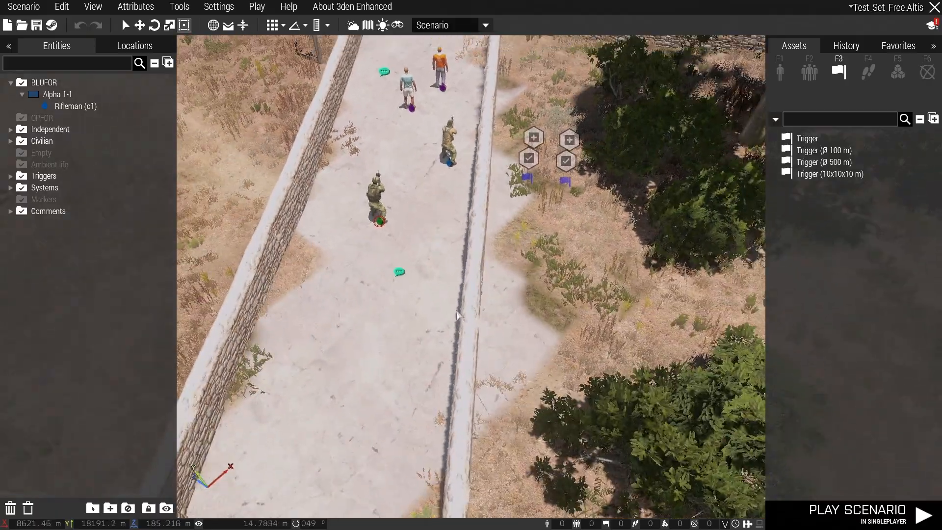
Copy the animation name "ApanPercMrunSnonWnonDf" from the tooltip of the comment nearest the armed soldiers.
{"action": "double_click", "coordinate": [400, 272]}
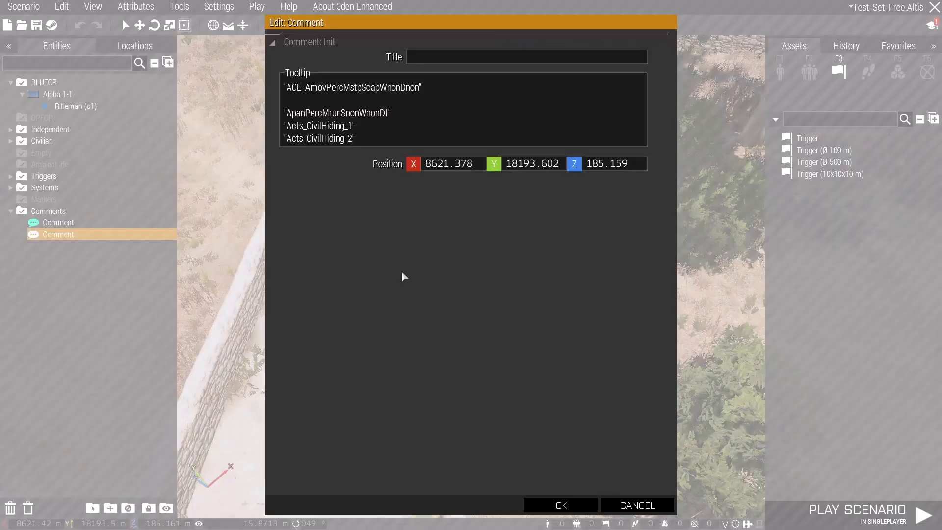
{"action": "left_click_drag", "start_coordinate": [395, 112], "coordinate": [284, 119]}
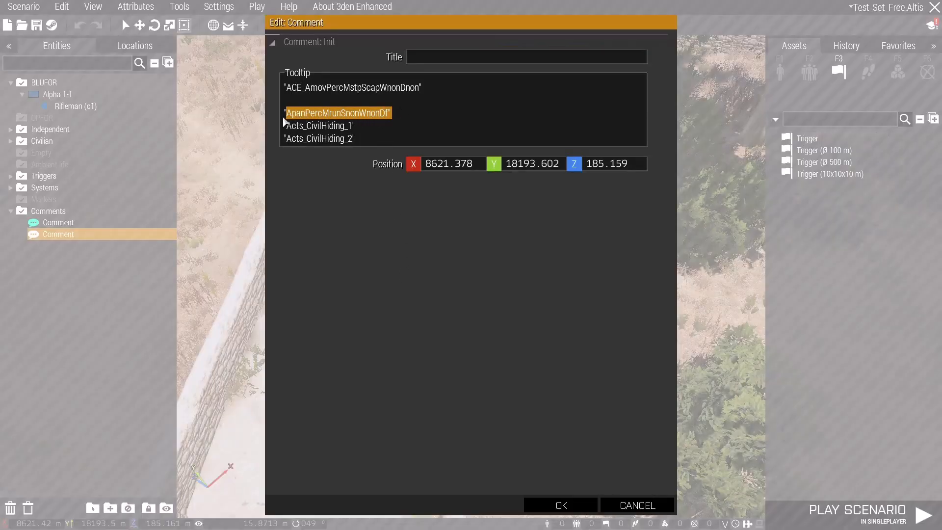
{"action": "left_click", "coordinate": [564, 505]}
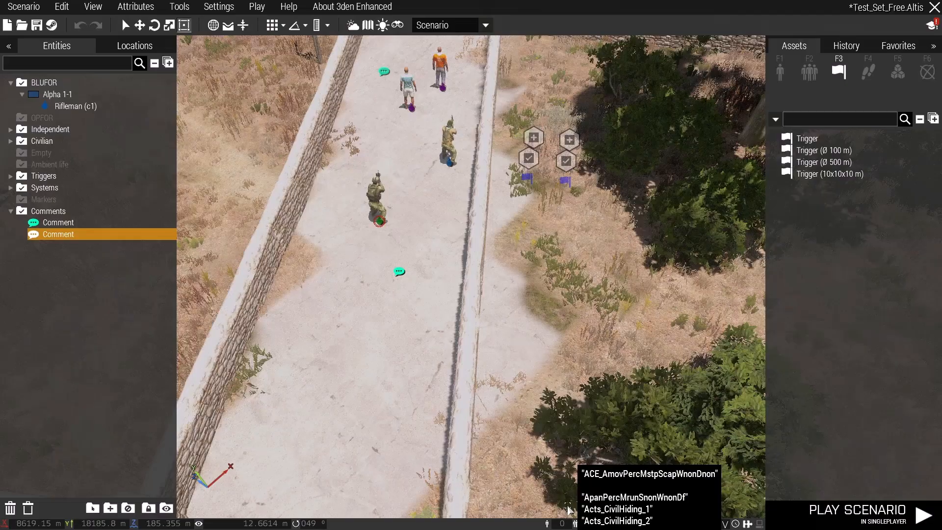
Set the On Activation code of the civilian's trigger to v1 playMove "ApanPercMrunSnonWnonDf".
{"action": "double_click", "coordinate": [527, 180]}
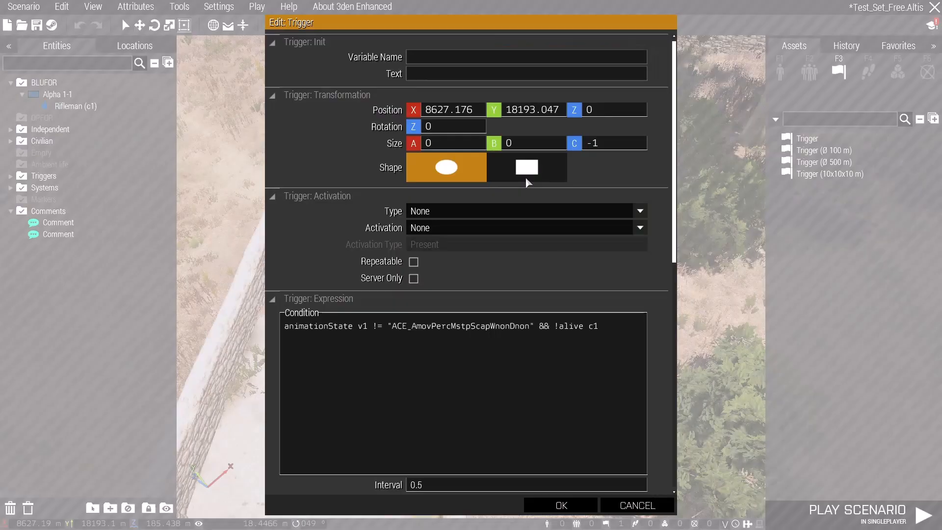
{"action": "scroll", "coordinate": [408, 333], "scroll_direction": "down", "scroll_amount": 3}
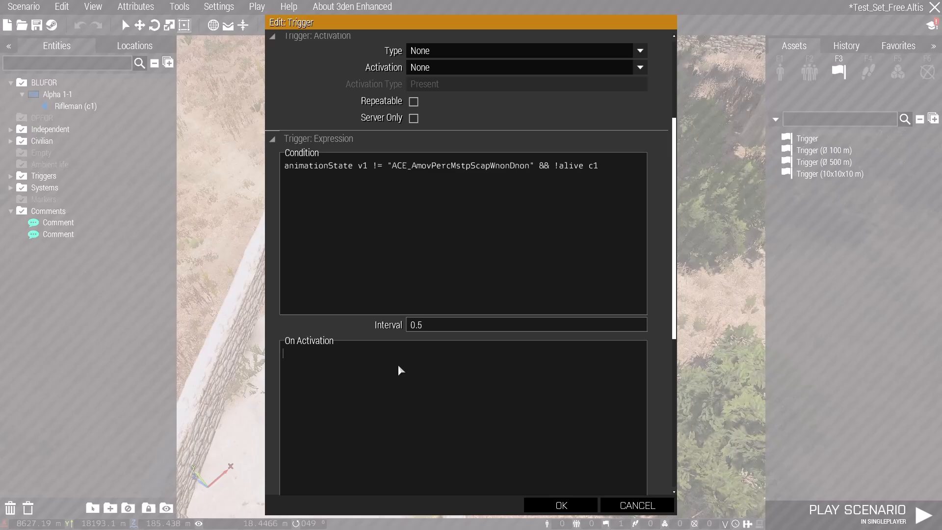
{"action": "type", "text": "v1 playMove"}
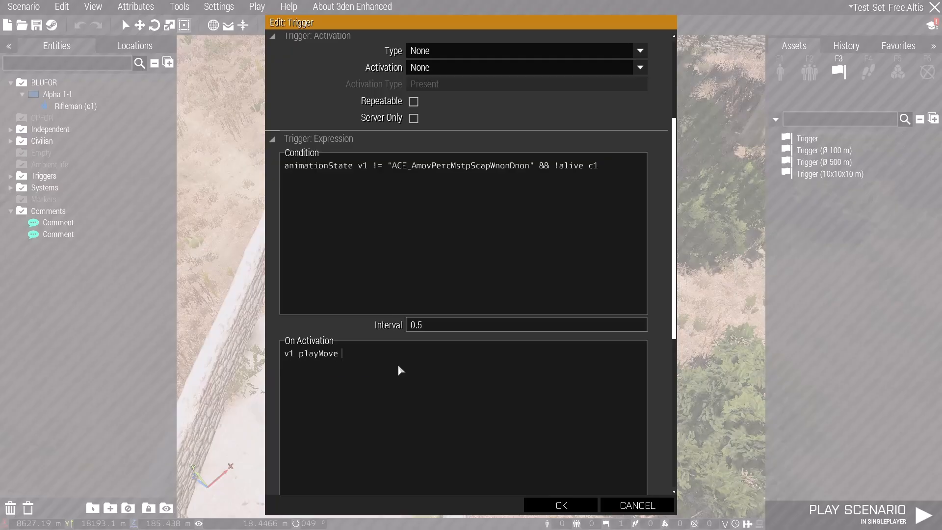
{"action": "type", "text": "\"ApanPercMrunSnonWnonDf\""}
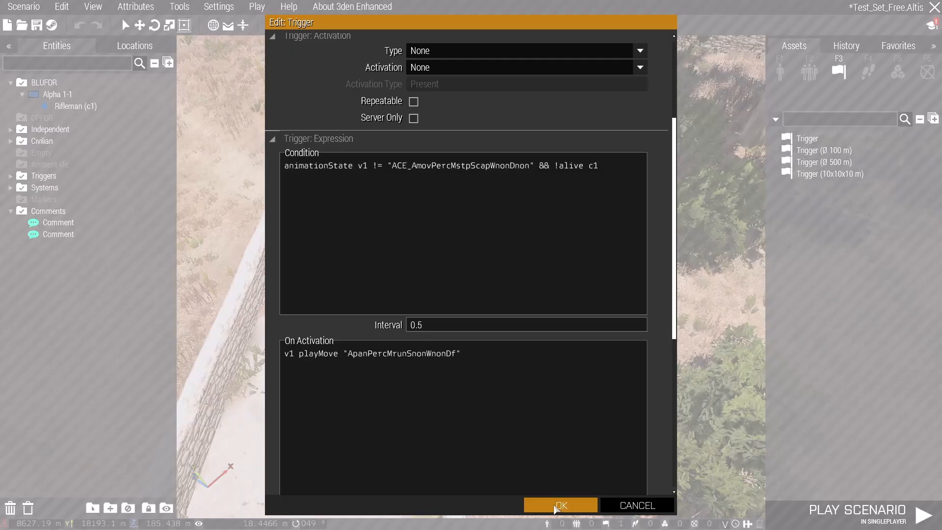
{"action": "left_click", "coordinate": [555, 508]}
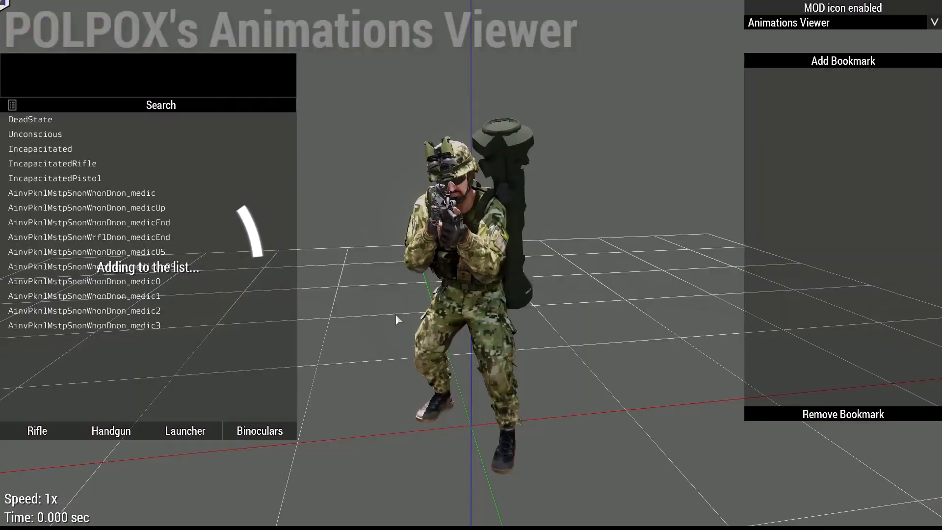
Search for "civil" animations in POLPOX's Animations Viewer.
{"action": "left_click", "coordinate": [151, 72]}
{"action": "type", "text": "act"}
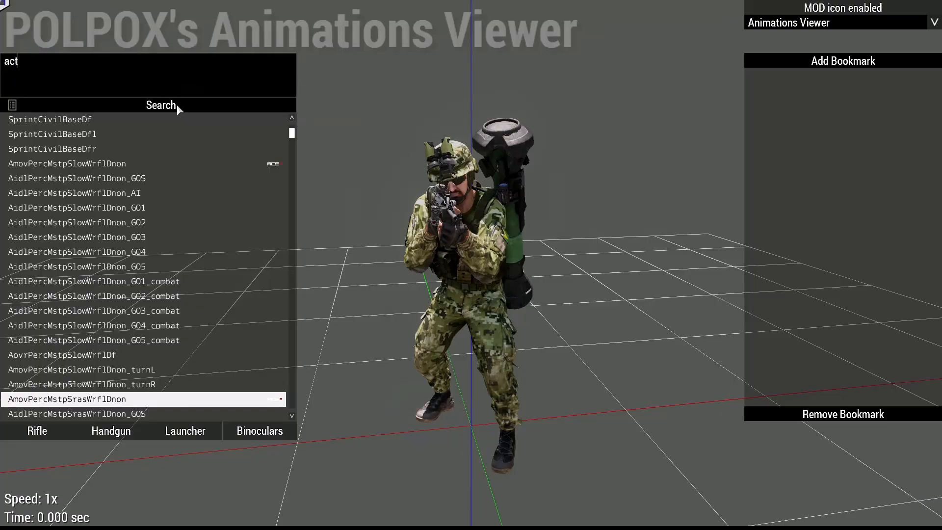
{"action": "left_click_drag", "start_coordinate": [18, 64], "coordinate": [1, 64]}
{"action": "type", "text": "civil"}
{"action": "left_click", "coordinate": [122, 105]}
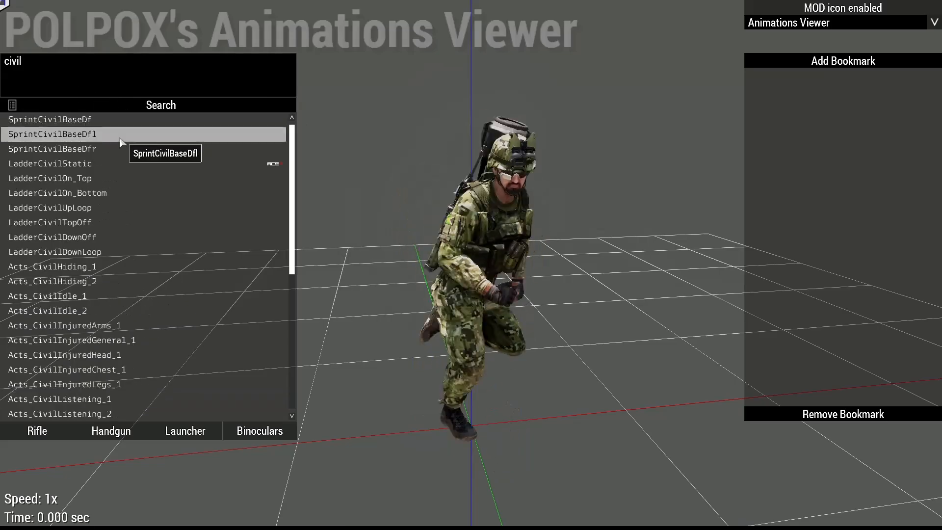
Preview the Acts_CivilHiding_1 and Acts_CivilHiding_2 animations on the model.
{"action": "scroll", "coordinate": [139, 236], "scroll_direction": "down", "scroll_amount": 1}
{"action": "left_click", "coordinate": [132, 239]}
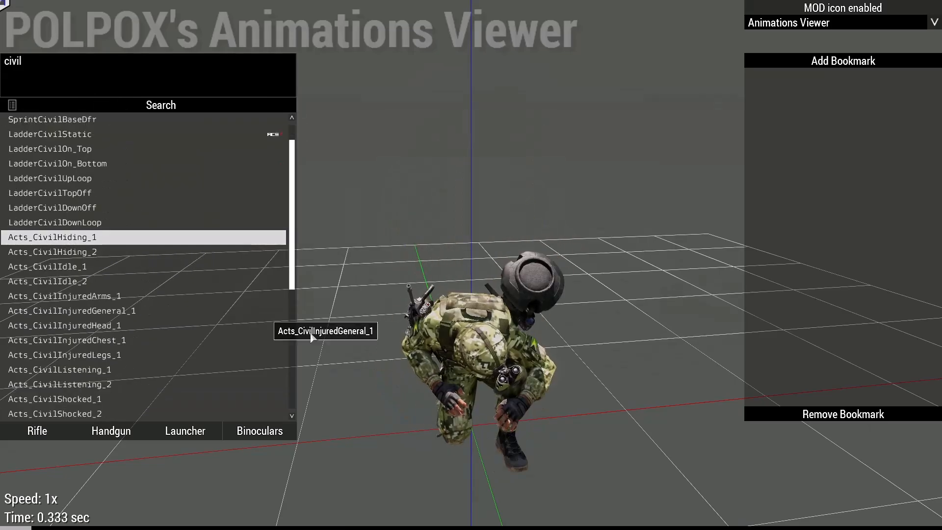
{"action": "left_click", "coordinate": [125, 254]}
{"action": "right_click_drag", "start_coordinate": [472, 387], "coordinate": [622, 404]}
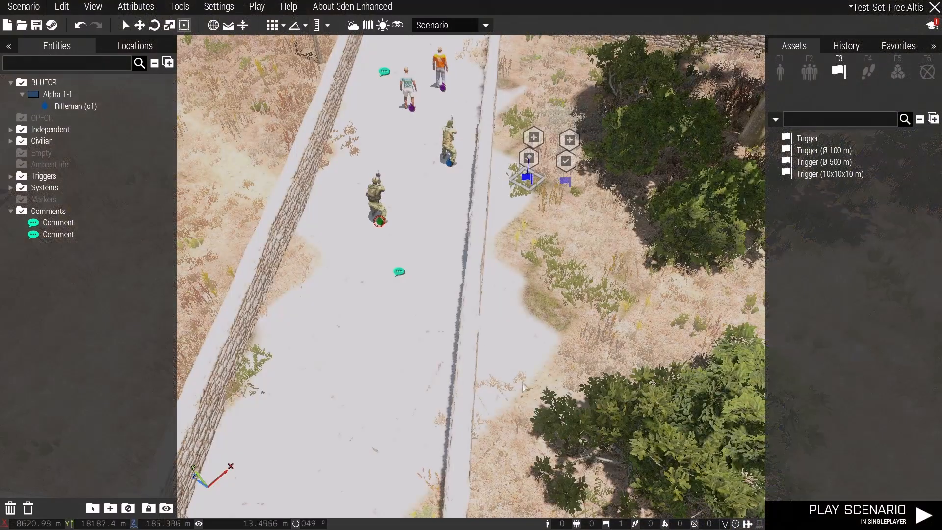
{"action": "right_click_drag", "start_coordinate": [523, 388], "coordinate": [448, 269]}
Play the scenario in singleplayer from the editor and shoot the rifleman guarding the prisoners.
{"action": "key", "text": "w"}
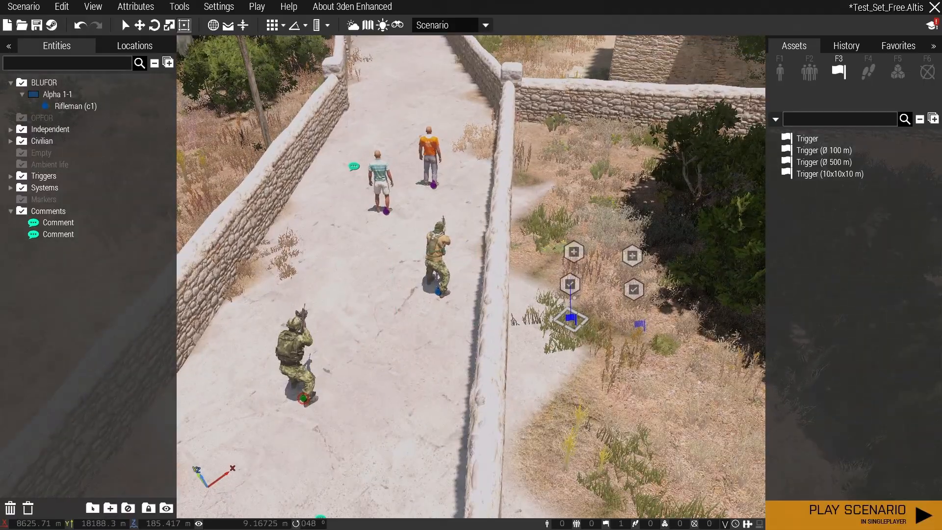
{"action": "left_click", "coordinate": [864, 514]}
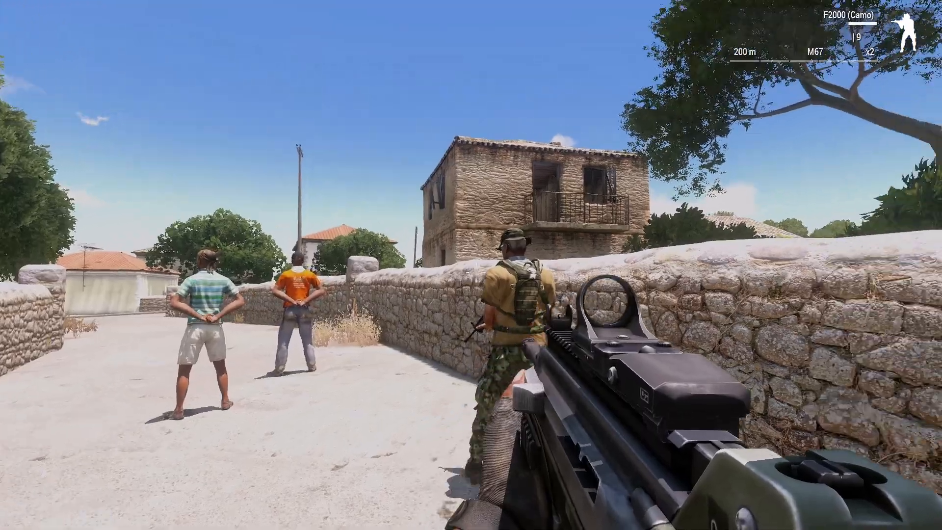
{"action": "right_click", "coordinate": [471, 265]}
{"action": "left_click", "coordinate": [471, 265]}
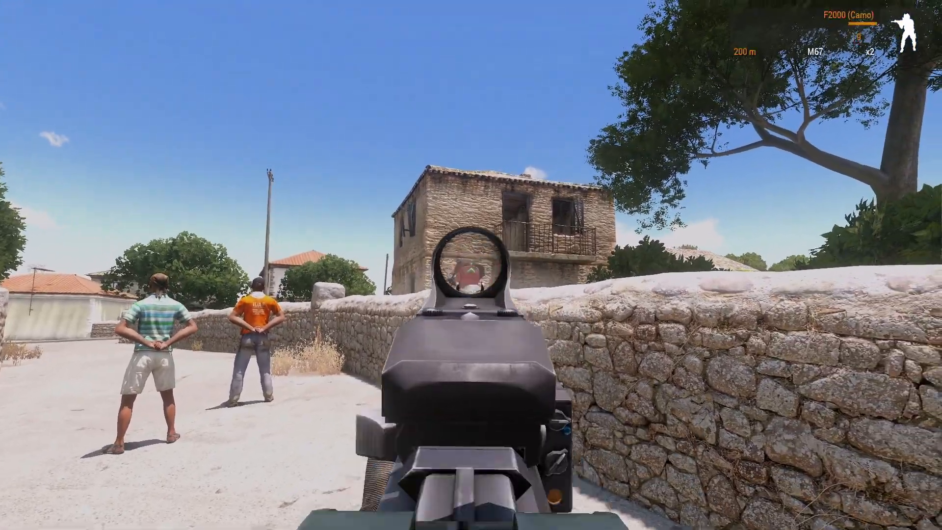
{"action": "right_click", "coordinate": [471, 265]}
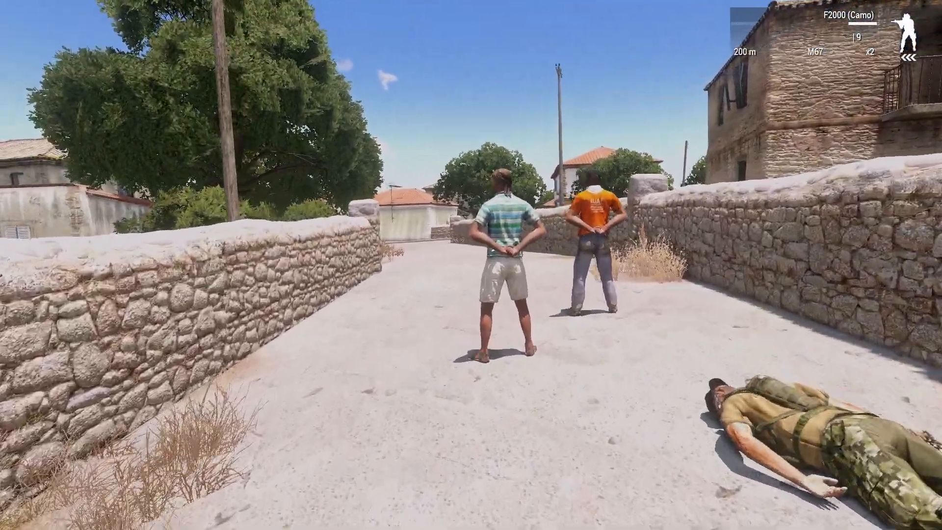
Walk up to the handcuffed civilian in the striped shirt and release him.
{"action": "key", "text": "w"}
{"action": "key", "text": "super"}
{"action": "mouse_move", "coordinate": [474, 268]}
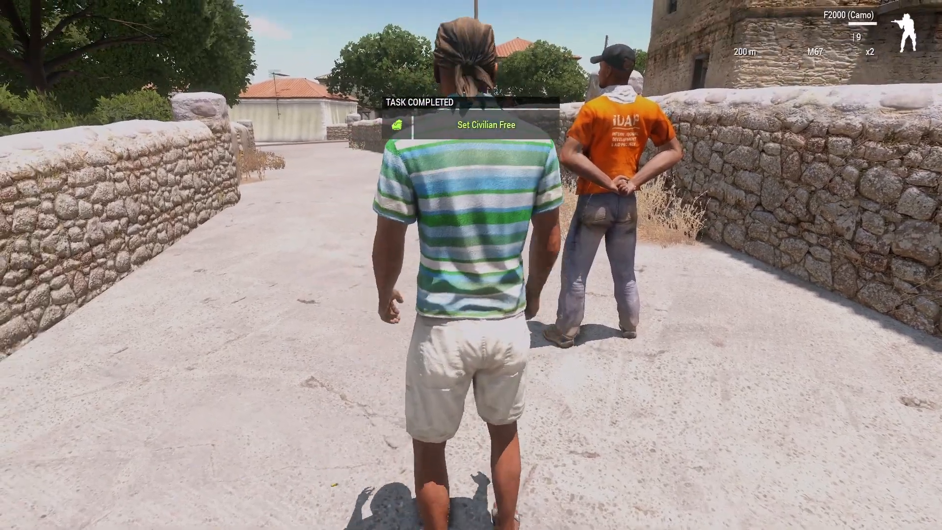
Follow the freed civilian along the walled road to observe his running animation.
{"action": "key", "text": "w"}
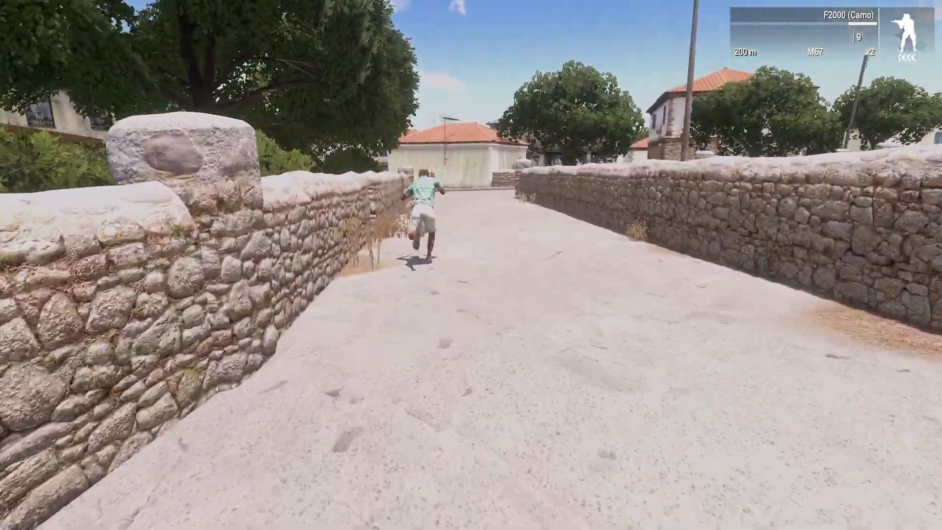
{"action": "key", "text": "w"}
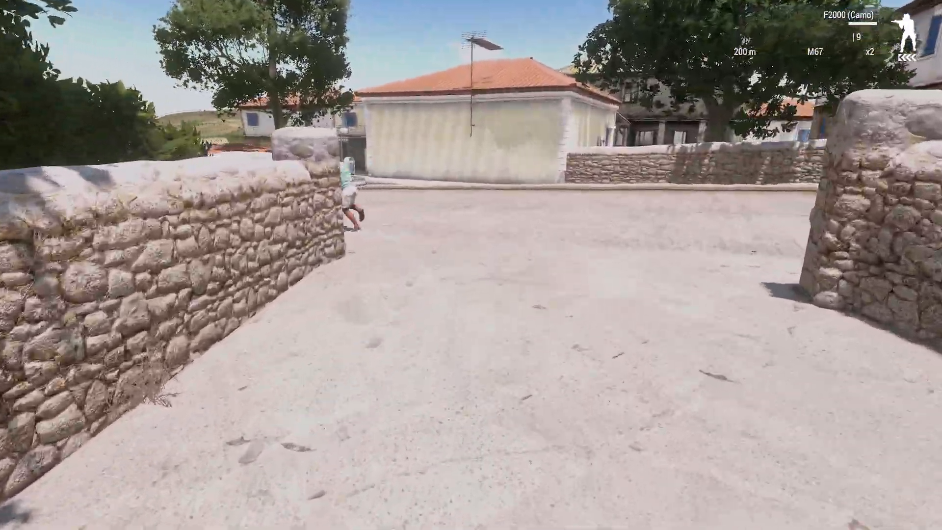
{"action": "key", "text": "w"}
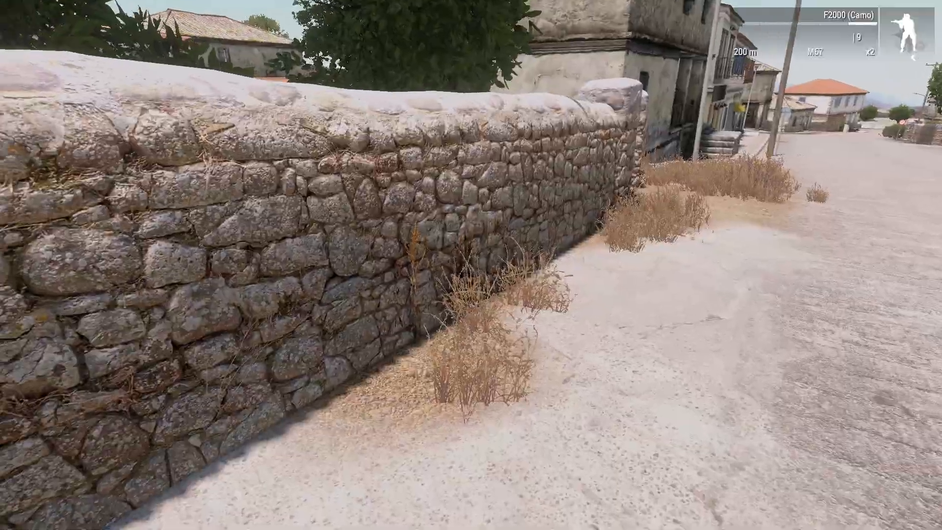
Return along the walled road towards the handcuffed IDAP worker.
{"action": "key", "text": "w"}
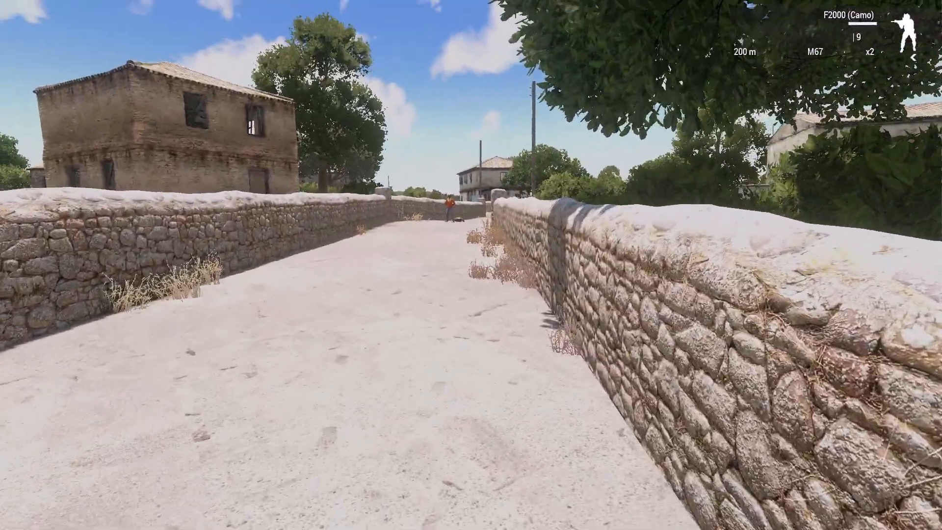
{"action": "key", "text": "w"}
{"action": "key", "text": "w"}
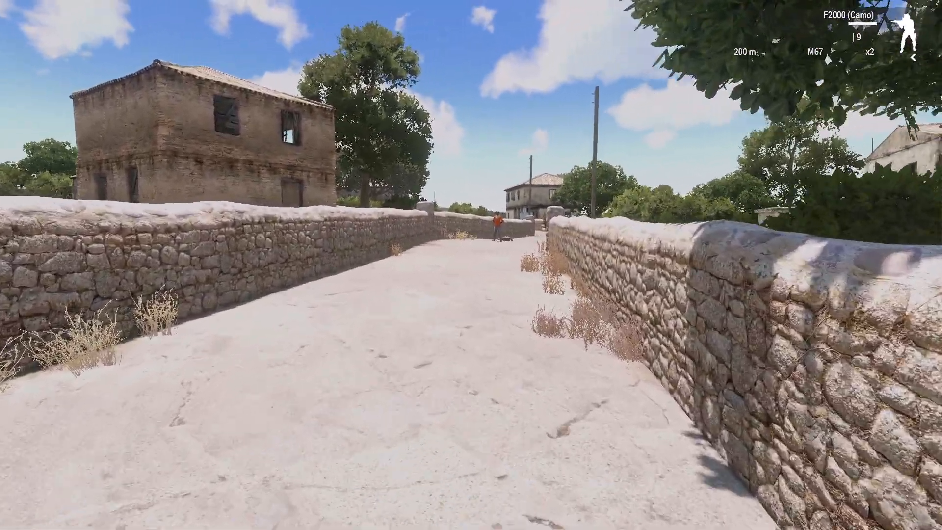
{"action": "key", "text": "w"}
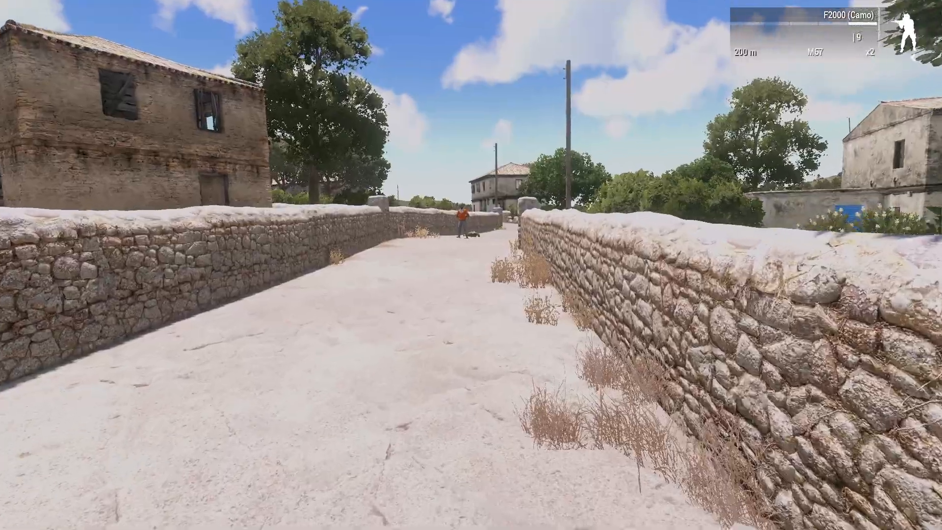
{"action": "key", "text": "w"}
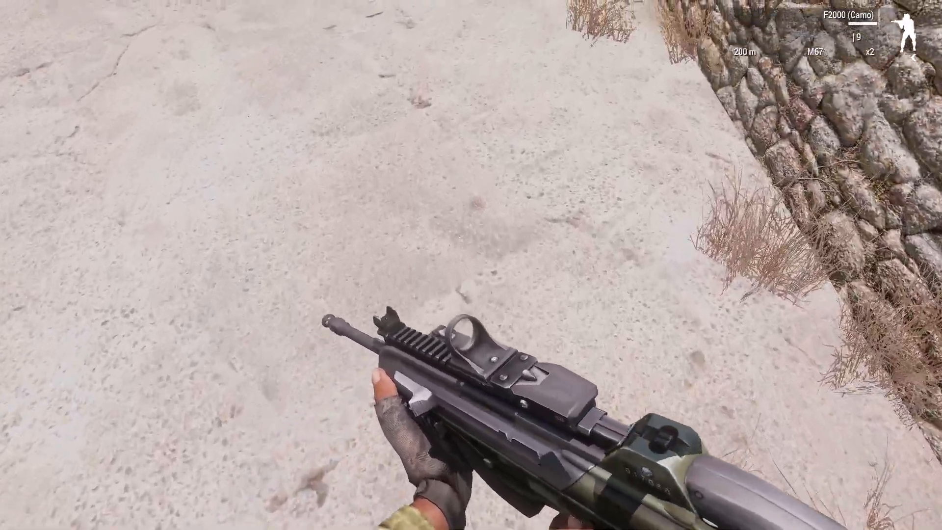
{"action": "key", "text": "w"}
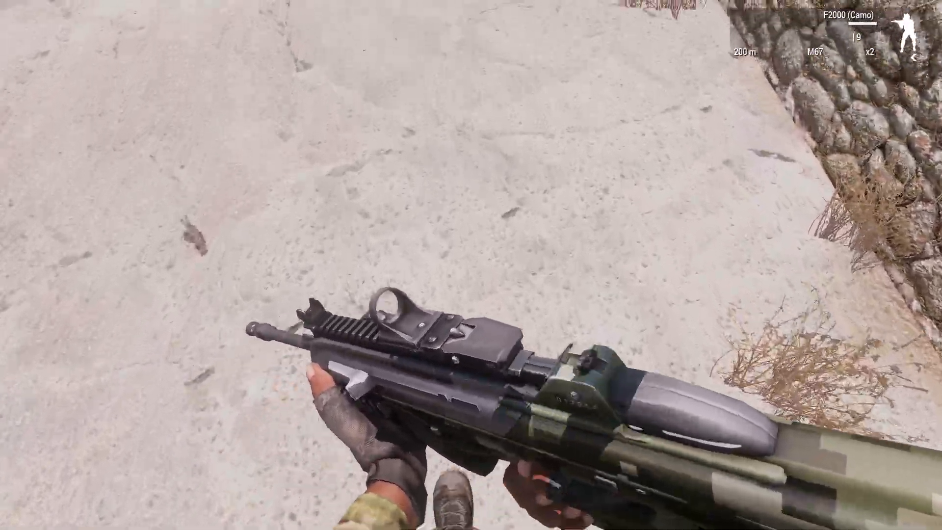